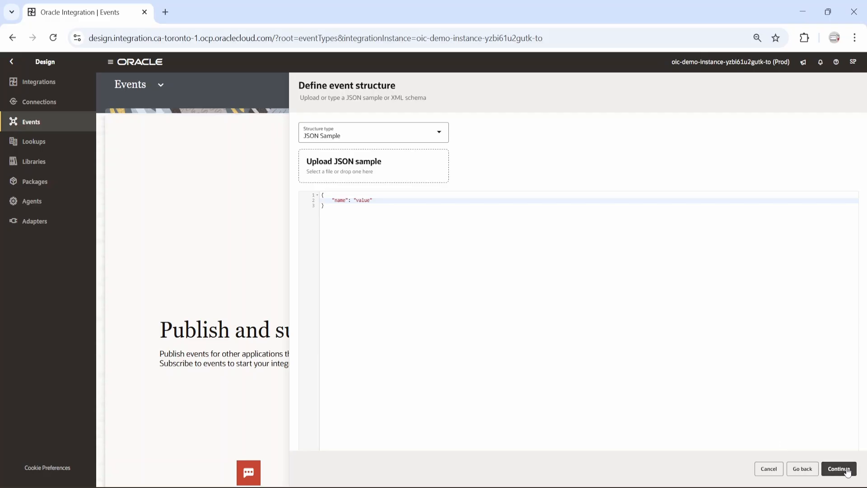
Step: Finish creating DemoEvent, then review its custom headers, subscribers, publishers and JSON structure
left_click(836, 467)
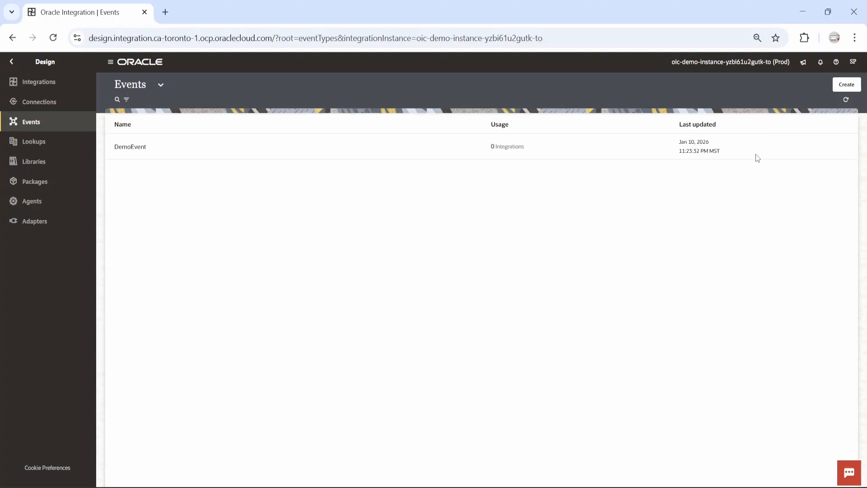
left_click(787, 146)
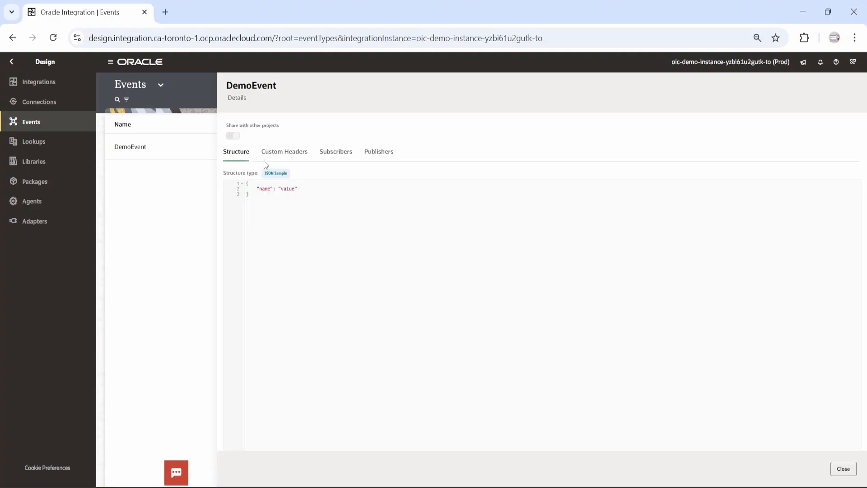
left_click(286, 155)
left_click(335, 157)
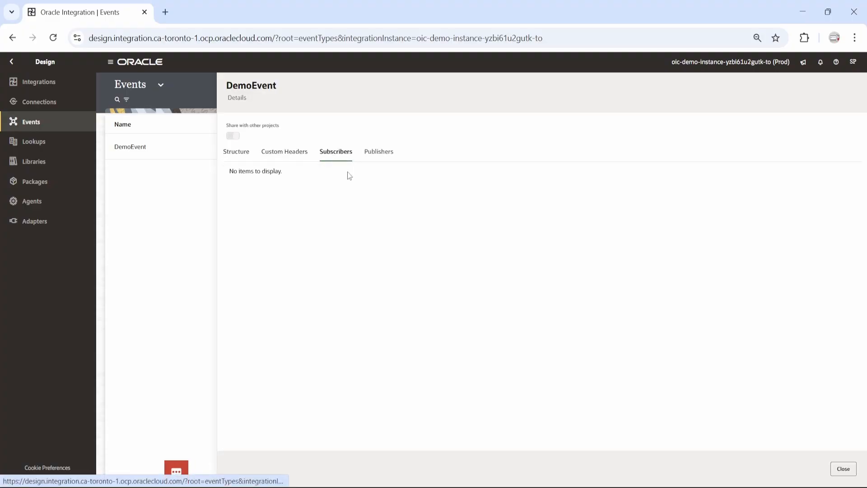
left_click(382, 159)
left_click(233, 154)
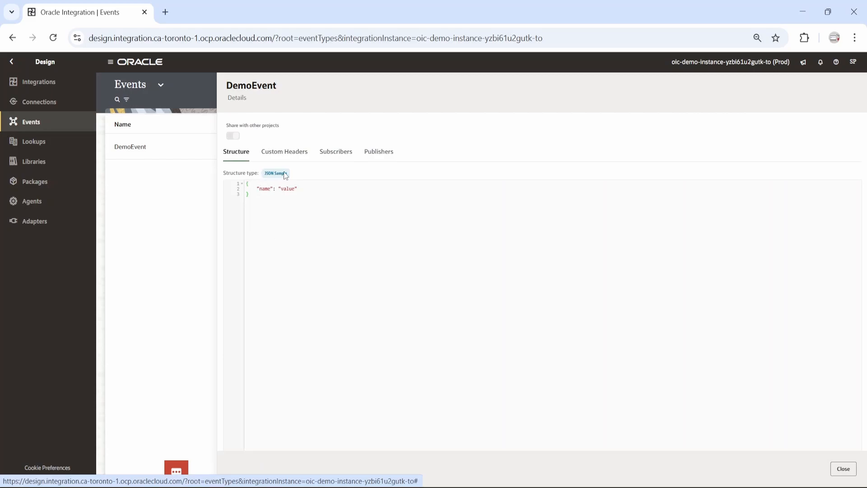
Step: Close DemoEvent's details and start a new Application integration named DemoEventPublisher
left_click(843, 469)
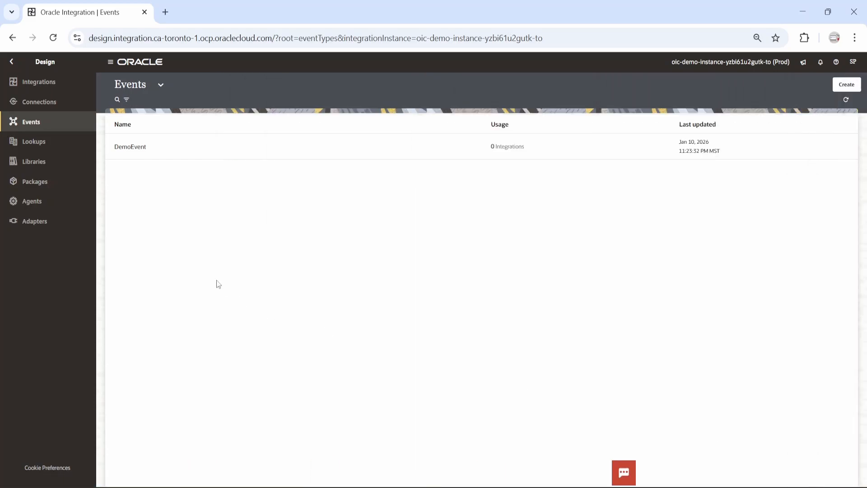
left_click(45, 86)
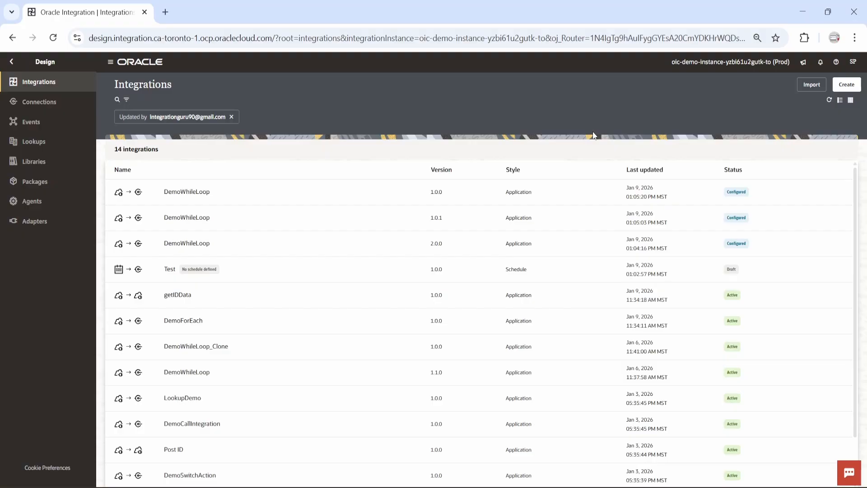
left_click(846, 84)
left_click(756, 155)
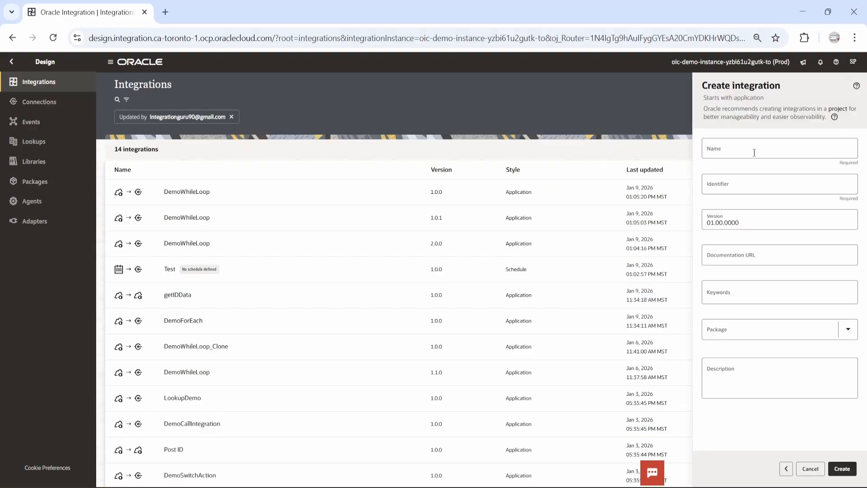
left_click(752, 152)
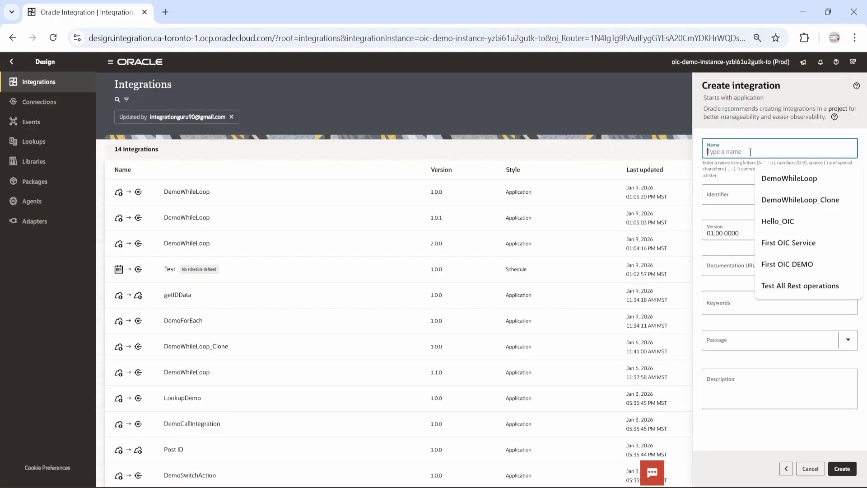
type("DemoE")
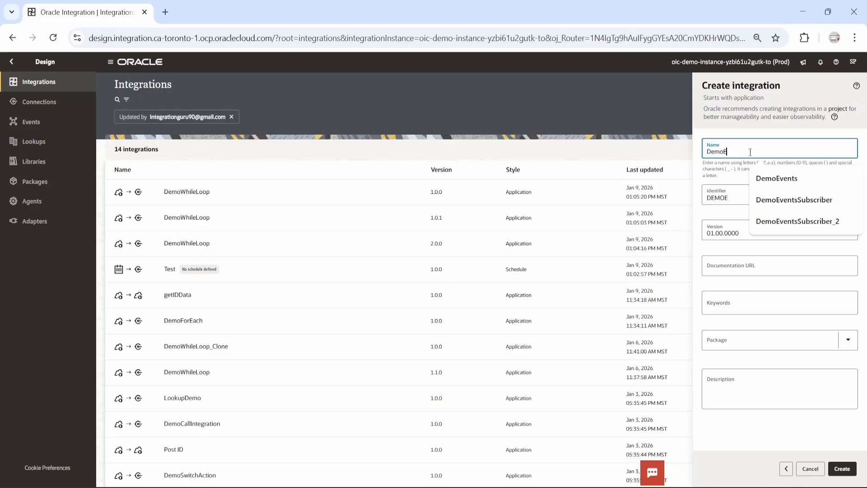
type("ventPublisher")
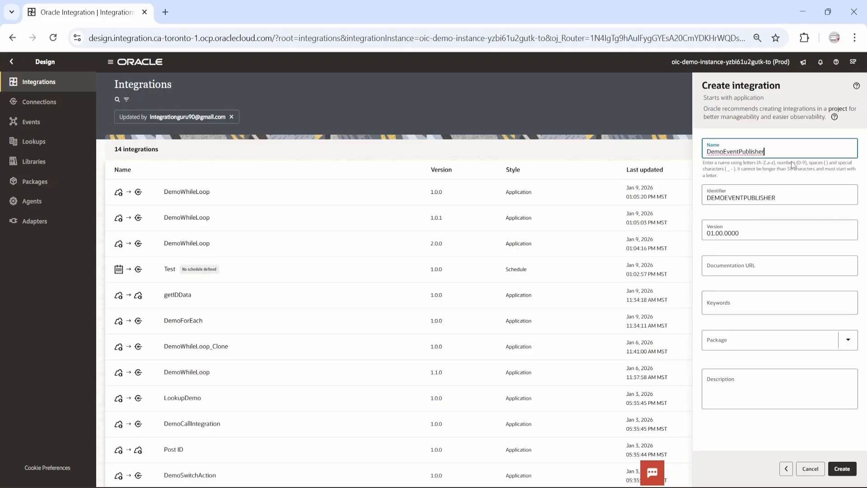
left_click_drag(773, 151, 699, 154)
Step: Create the integration and add a REST trigger endpoint named DemoEventPublisher
left_click(843, 469)
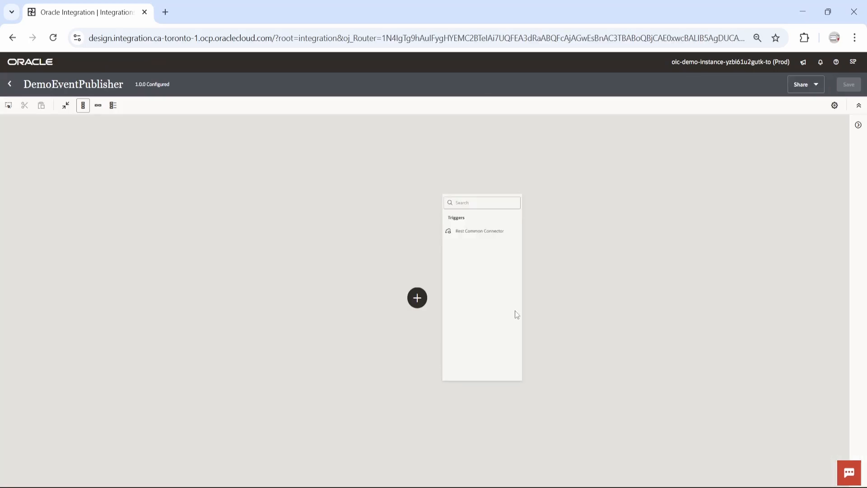
left_click(497, 210)
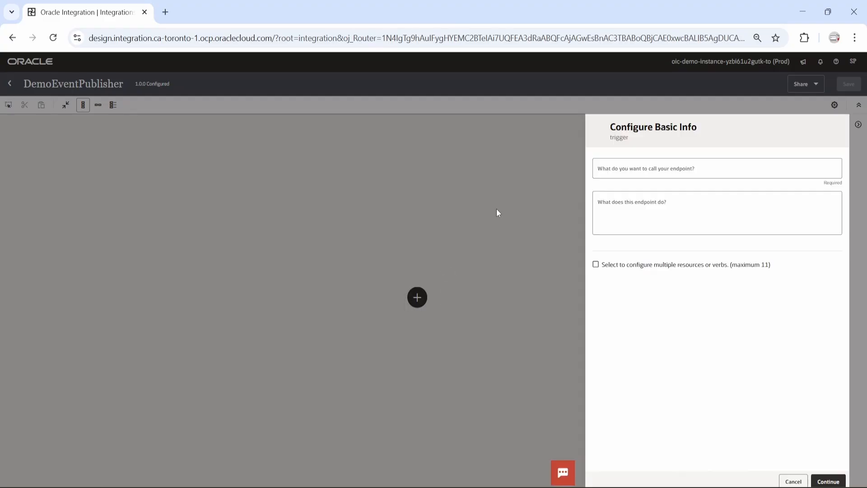
left_click(660, 176)
type("DemoEventPublisher")
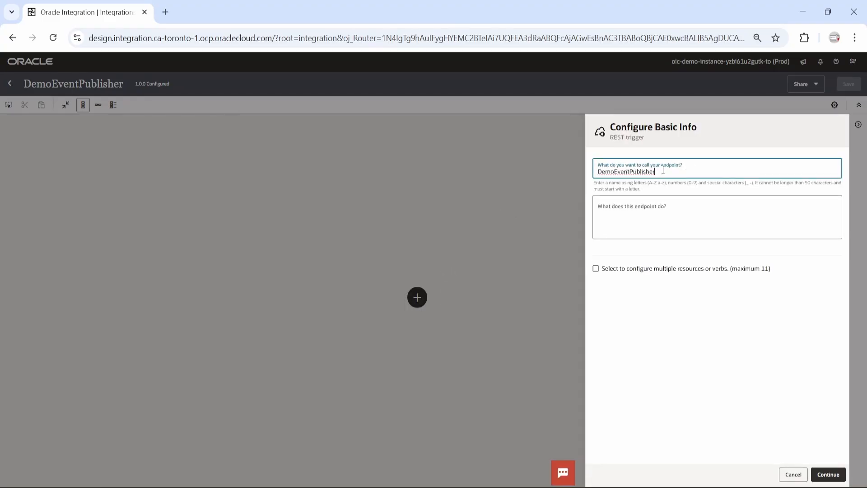
left_click(824, 472)
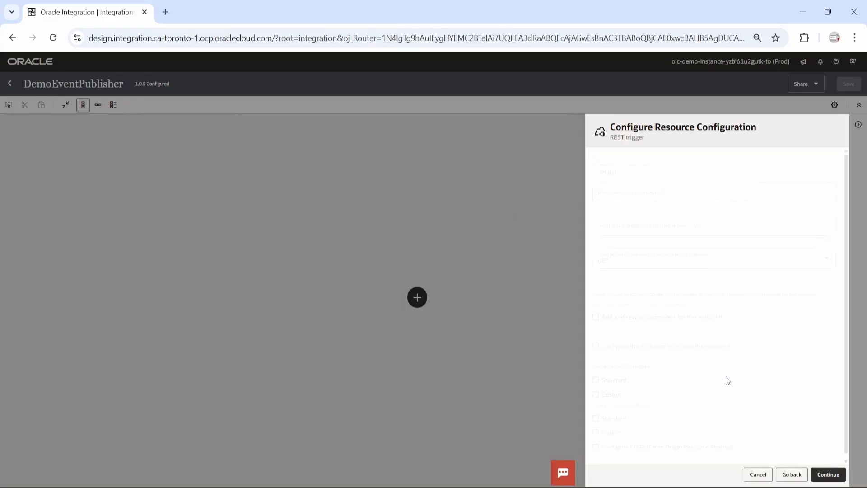
Step: Set the trigger resource to POST on /demo/event/publish with parameters and a response enabled
left_click(640, 230)
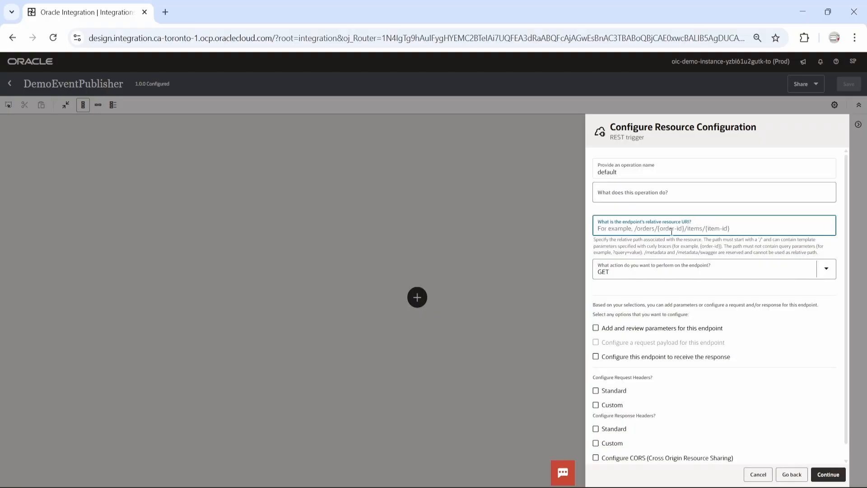
type("/demo")
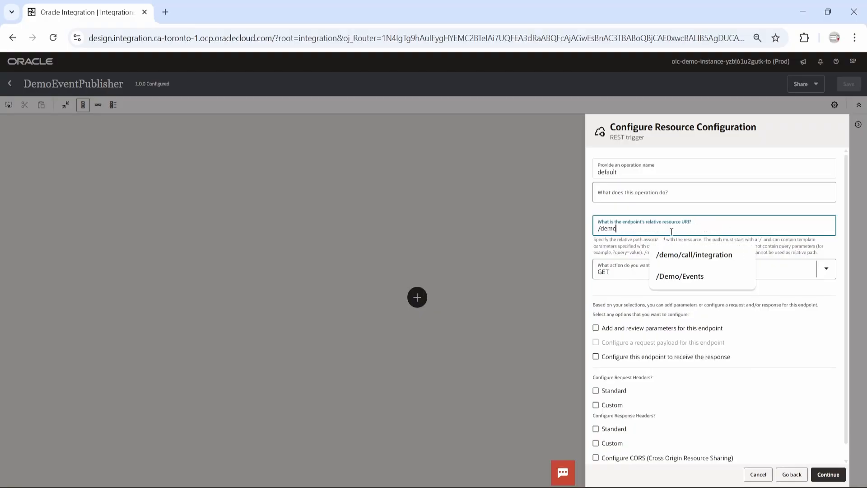
type("/dev")
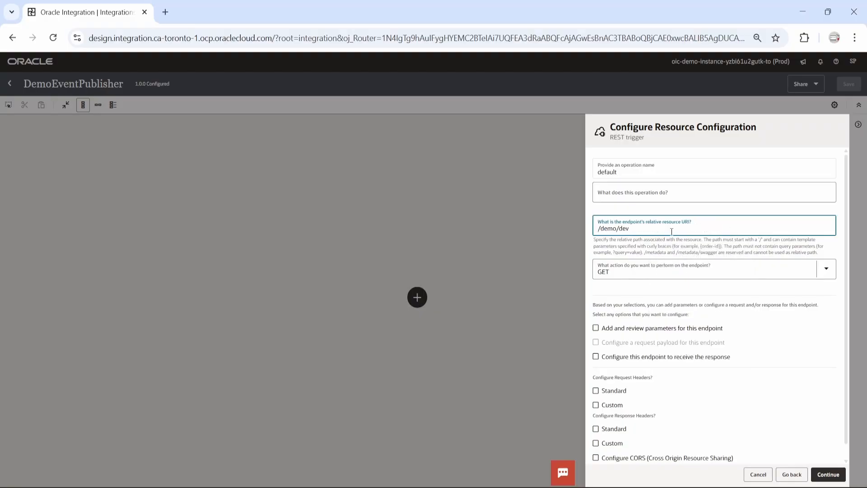
key("BackSpace")
key("BackSpace")
key("BackSpace")
type("event")
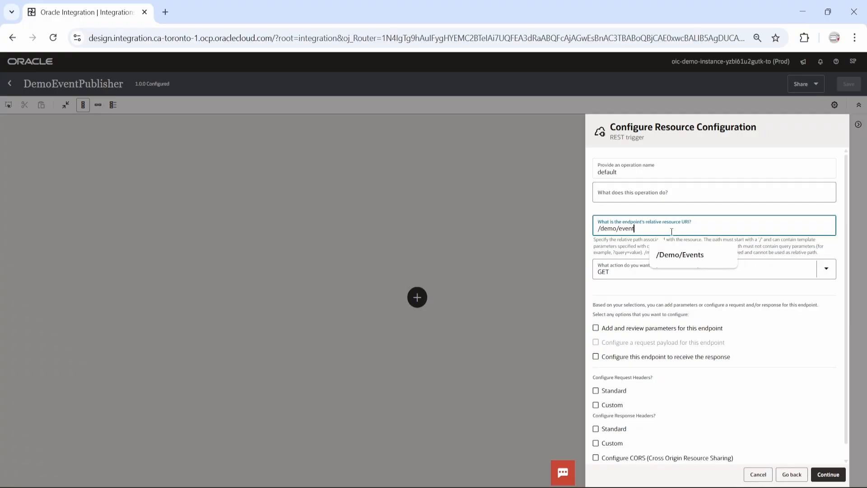
type("/publish")
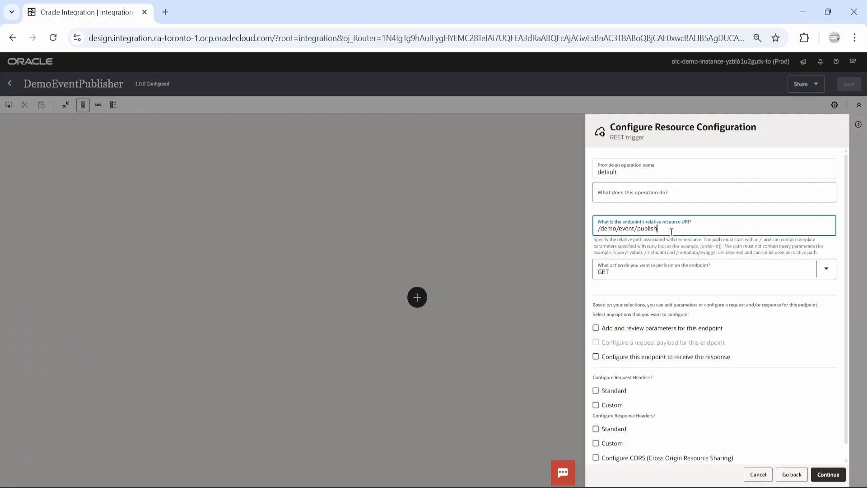
scroll(831, 299, "down", 1)
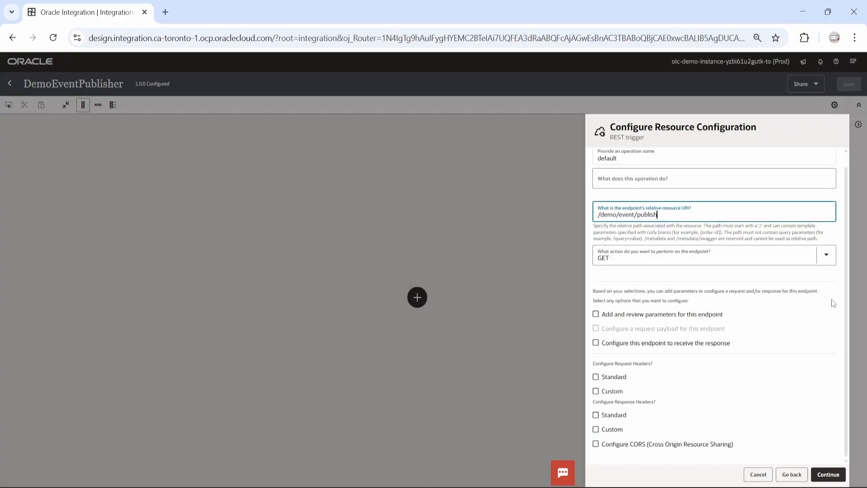
left_click(830, 260)
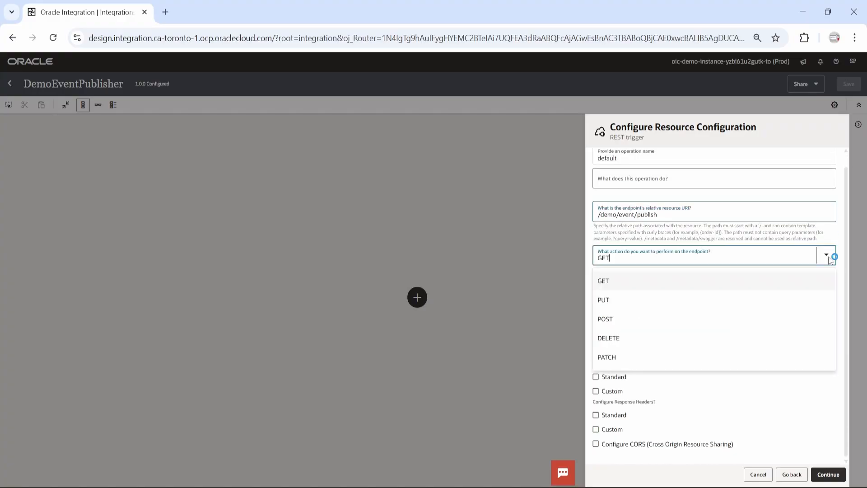
left_click(817, 264)
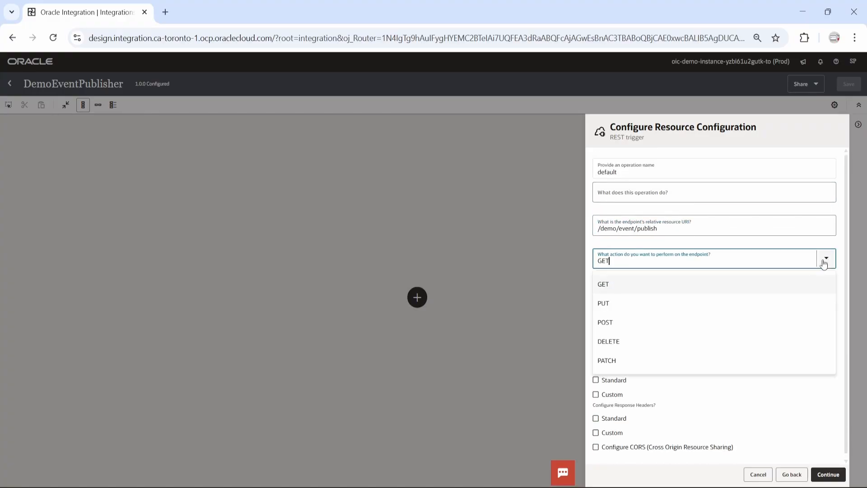
left_click(629, 320)
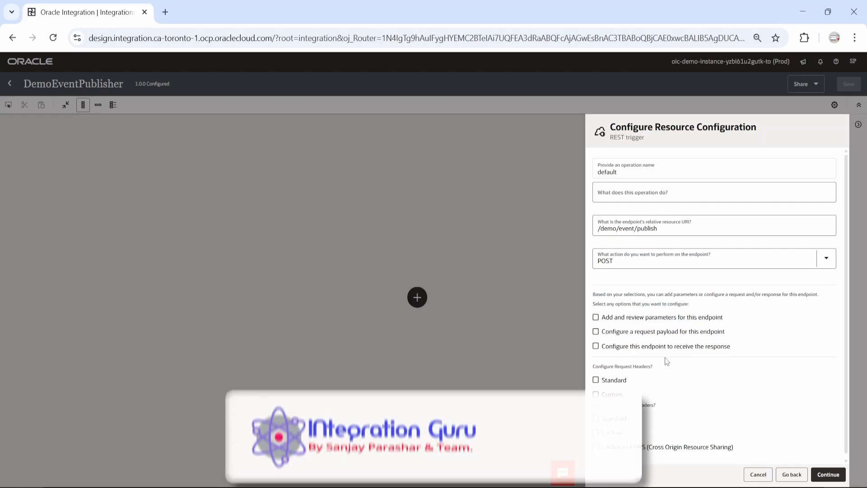
left_click(596, 317)
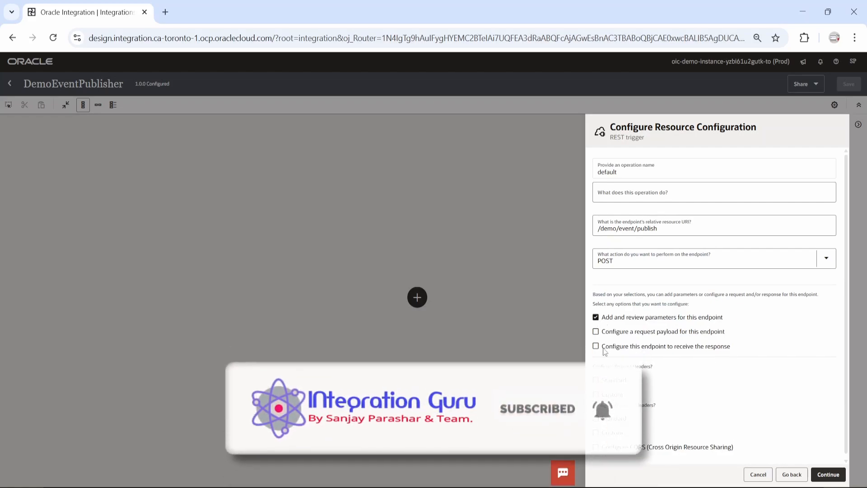
left_click(705, 346)
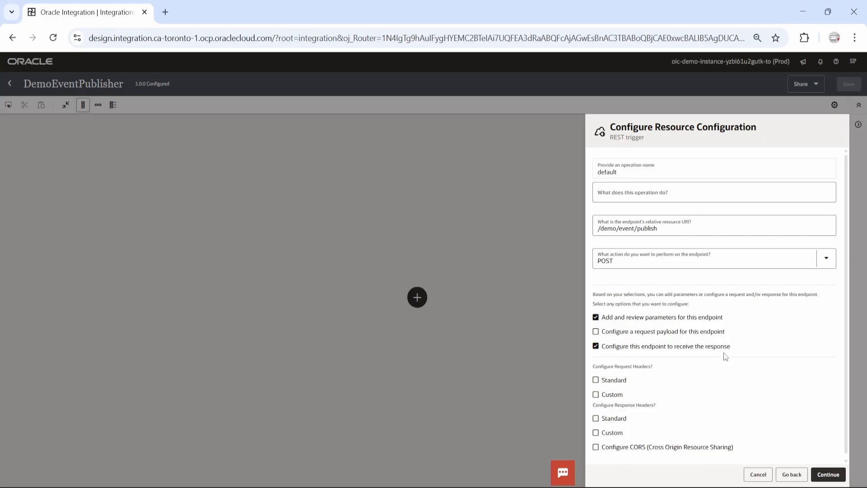
scroll(763, 406, "down", 1)
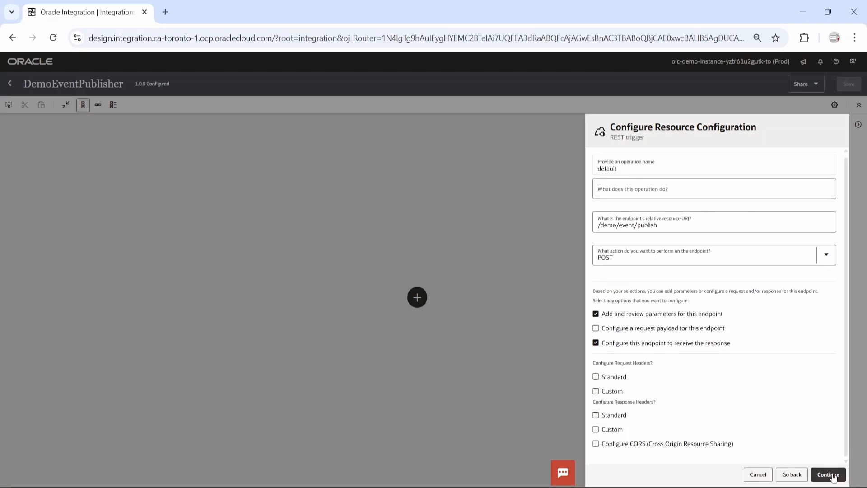
Step: Add a query parameter called name with data type string
left_click(828, 474)
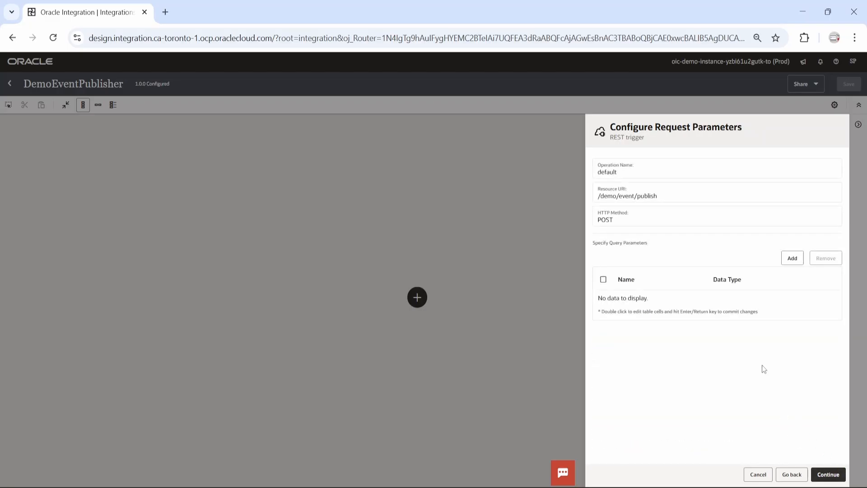
left_click(792, 258)
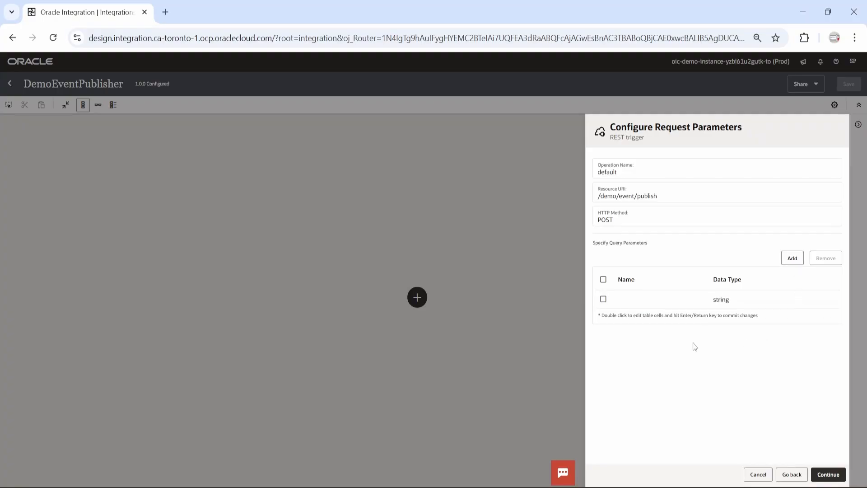
left_click(638, 302)
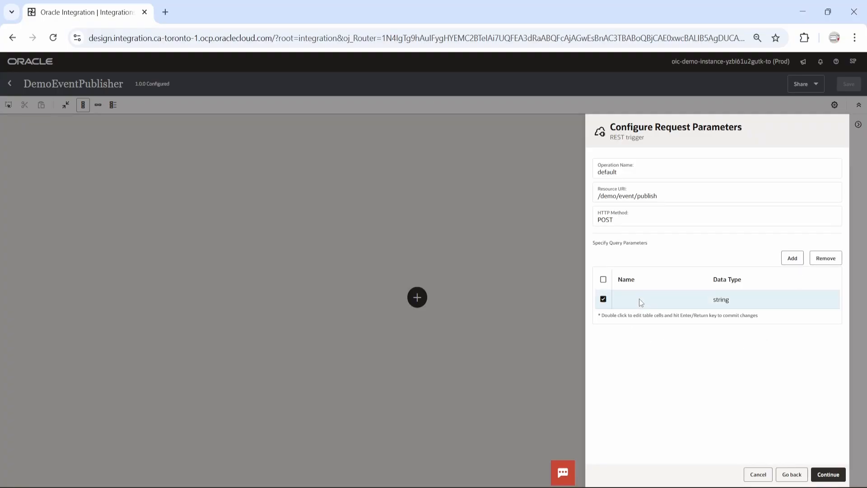
double_click(639, 299)
type("name")
left_click(832, 300)
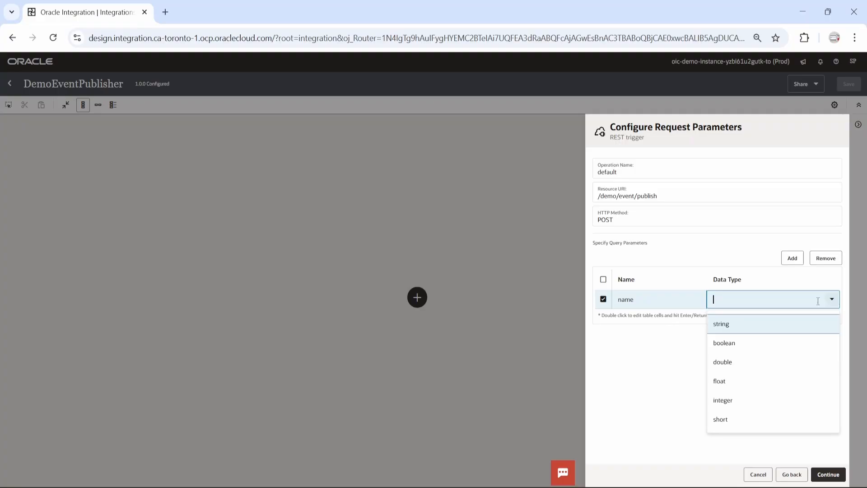
left_click(749, 331)
key("Return")
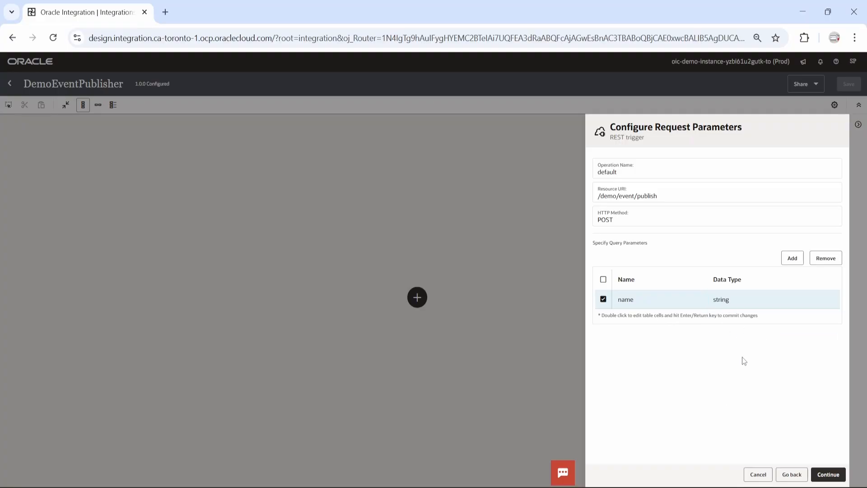
Step: Give the response an inline JSON sample {"result":"value"}
left_click(828, 474)
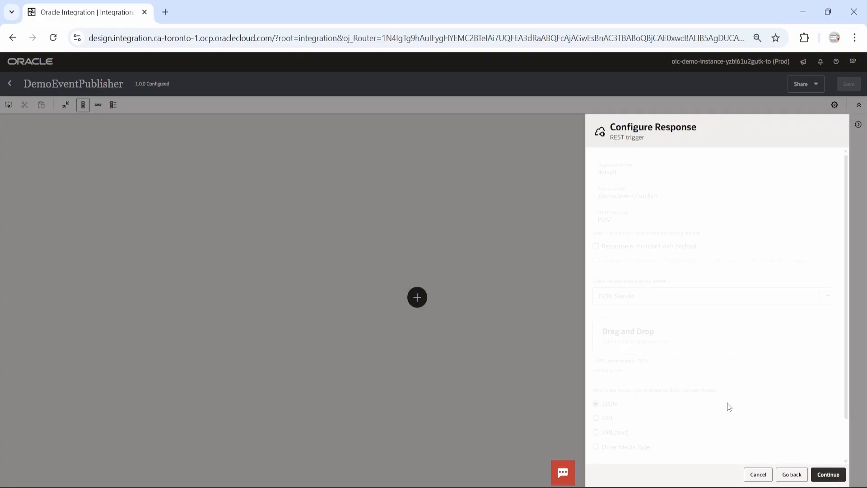
left_click(608, 371)
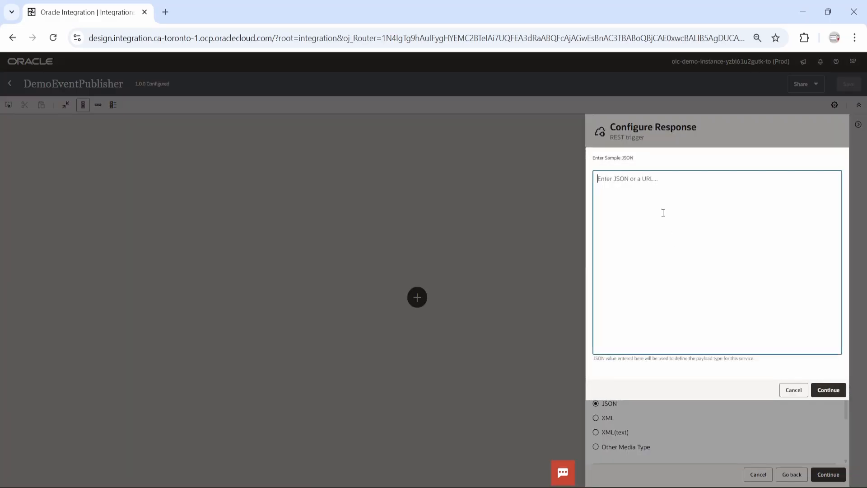
type("{")
left_click(829, 391)
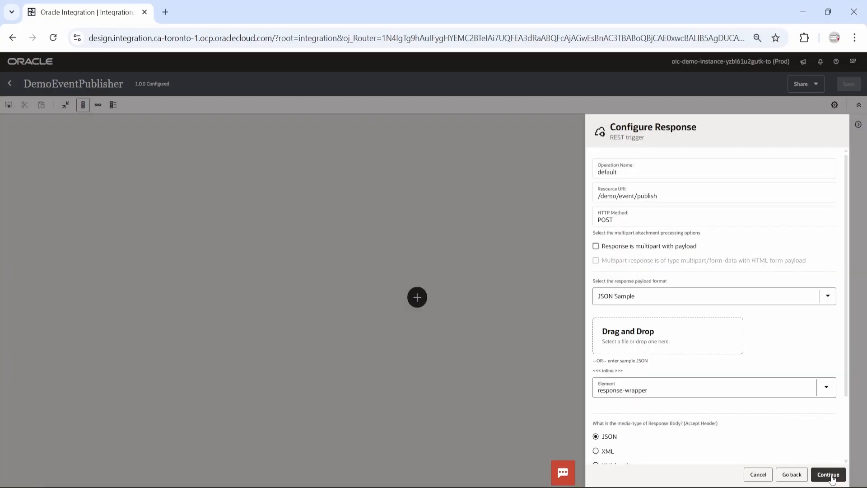
Step: Finish the REST trigger from its Summary page and open add-step choices between Trigger and Map
left_click(828, 475)
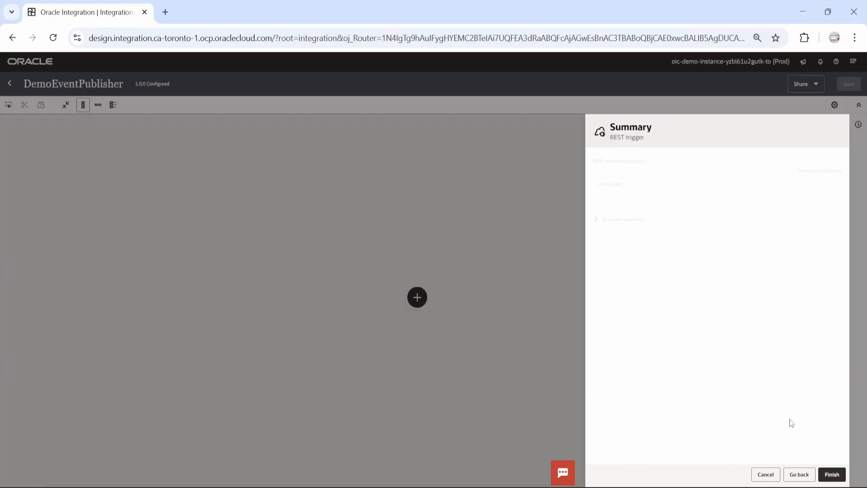
left_click(831, 474)
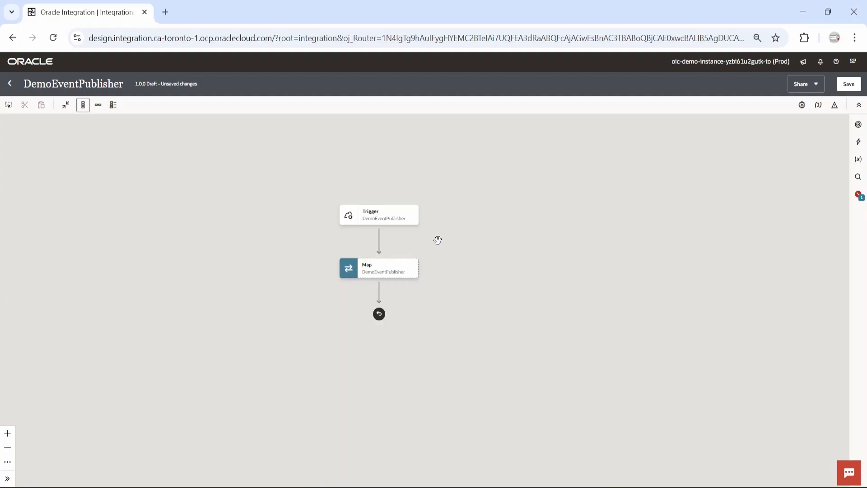
left_click(379, 244)
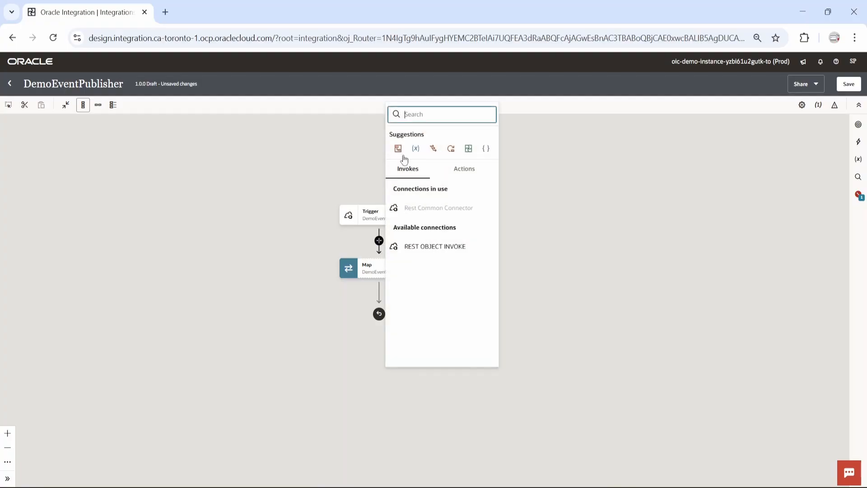
Step: Drag a Publish event action from the Actions palette onto the Trigger-to-Map connector
type("pub")
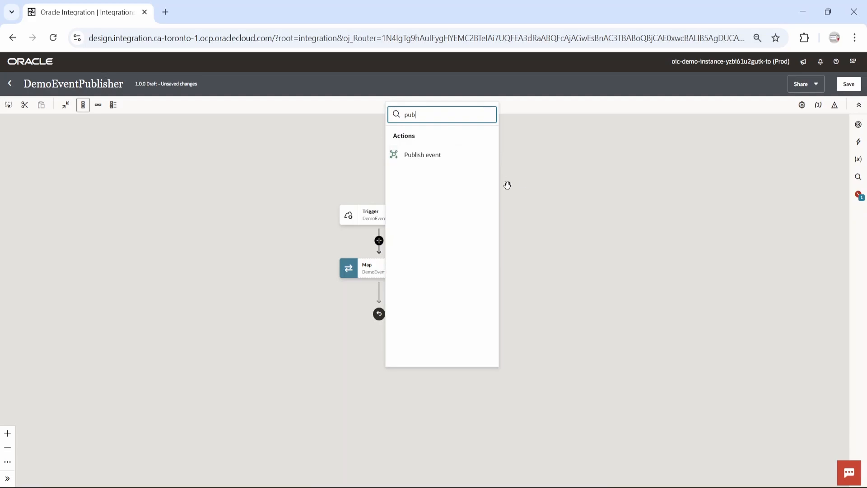
left_click(574, 212)
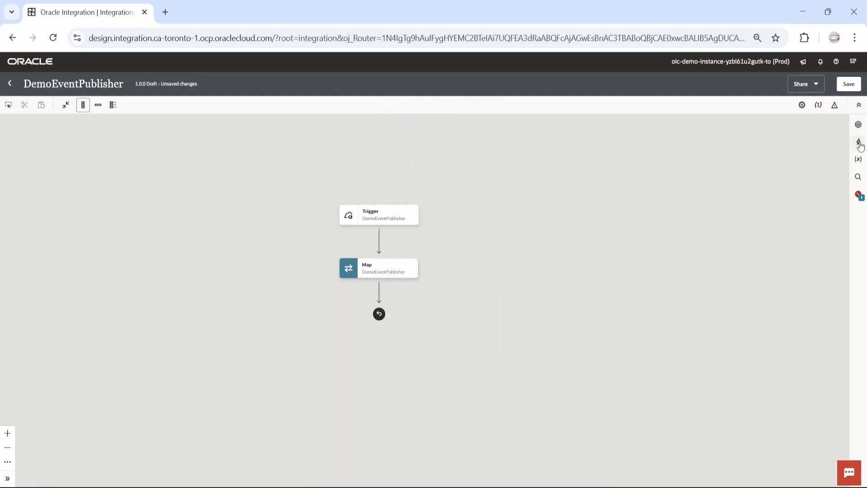
left_click(859, 143)
scroll(804, 282, "down", 4)
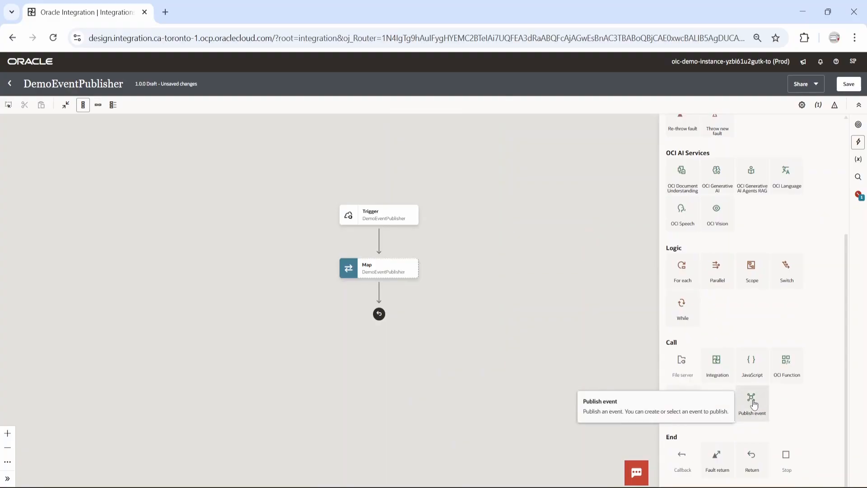
left_click_drag(753, 403, 381, 243)
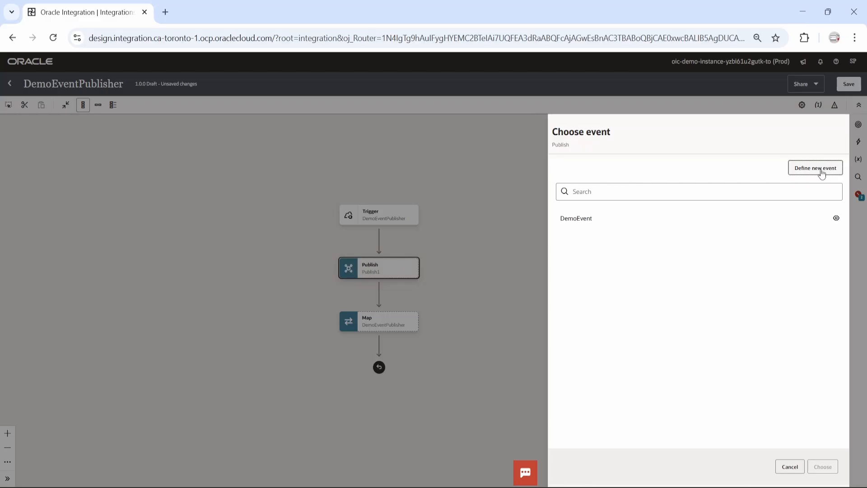
Step: Choose DemoEvent as the event to publish and finish the Review publish page
left_click(591, 221)
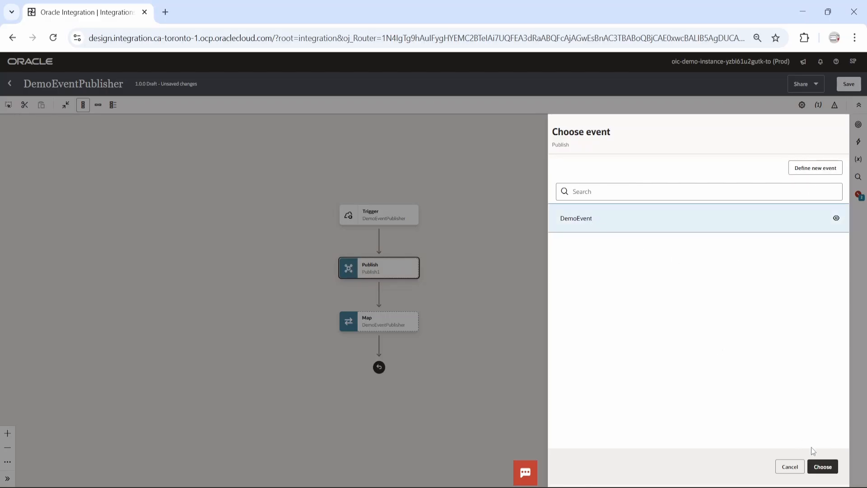
left_click(833, 466)
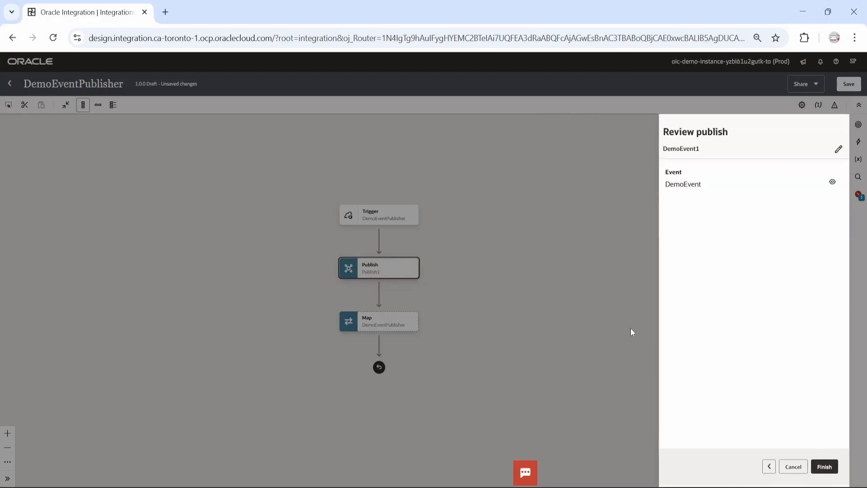
left_click(825, 466)
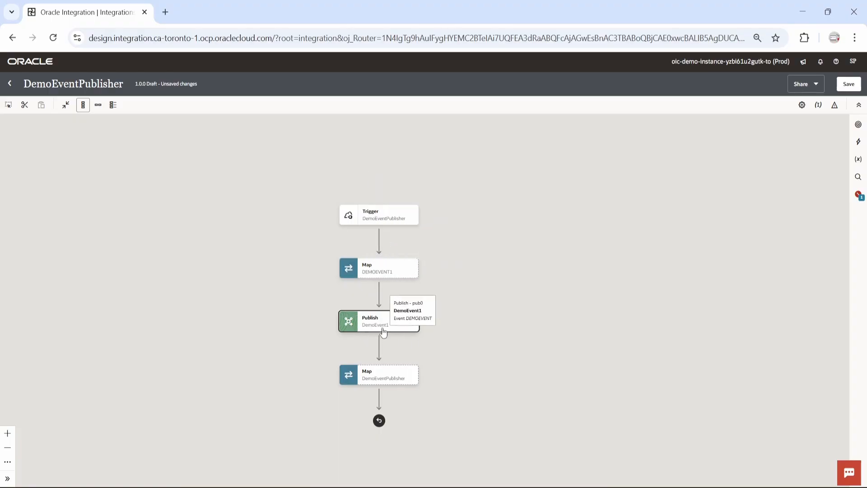
Step: In Map DEMOEVENT1, map the source query parameter Name to the event's Name and validate
left_click(414, 271)
left_click(429, 295)
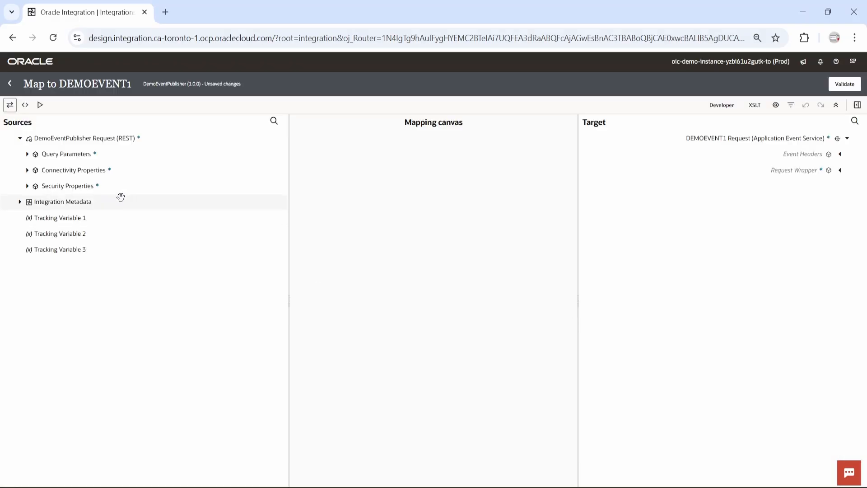
left_click(28, 154)
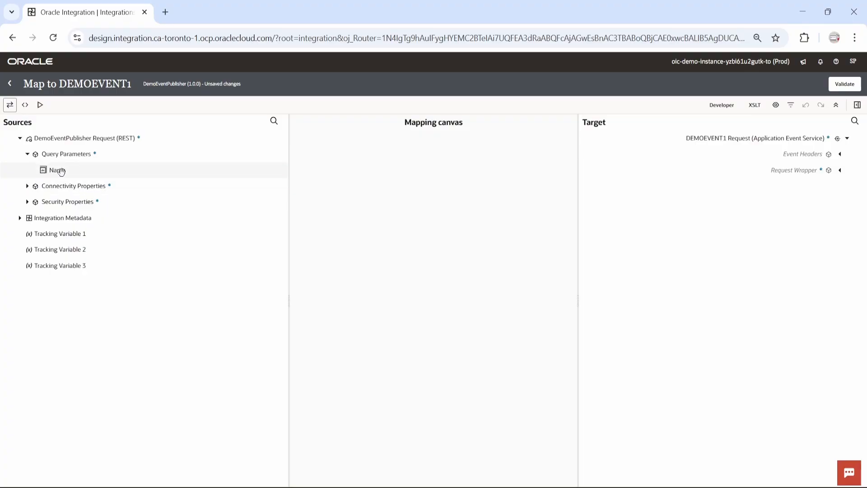
left_click(840, 171)
left_click(832, 201)
left_click_drag(59, 171, 791, 205)
left_click(844, 84)
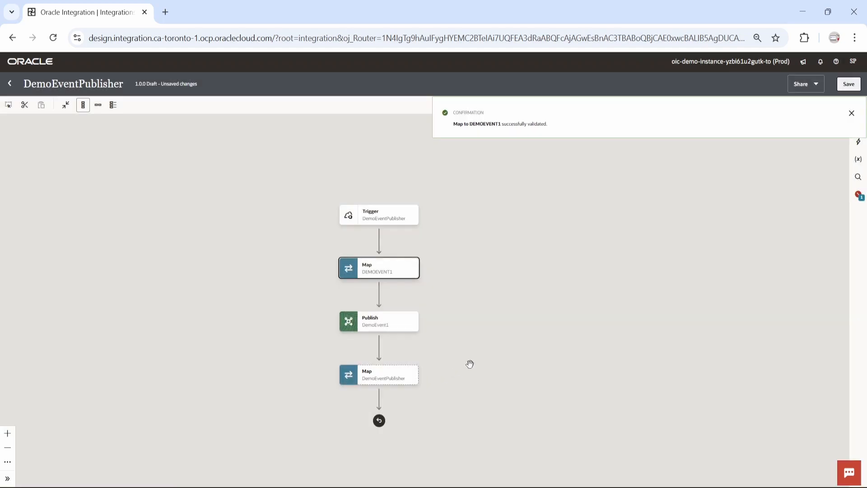
Step: Open the DemoEventPublisher response Map step for editing
left_click_drag(485, 351, 477, 291)
left_click(407, 319)
left_click(424, 341)
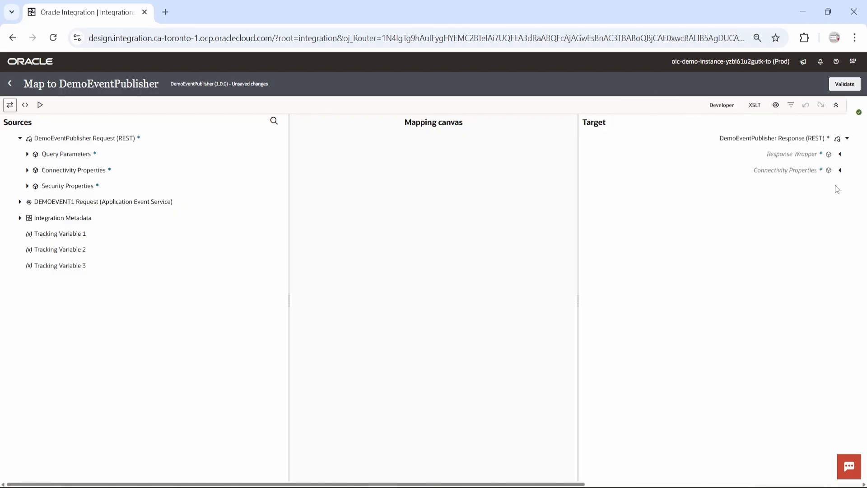
Step: Create a Result target node set to 'Event Published', validate, and go back to the canvas
left_click(840, 154)
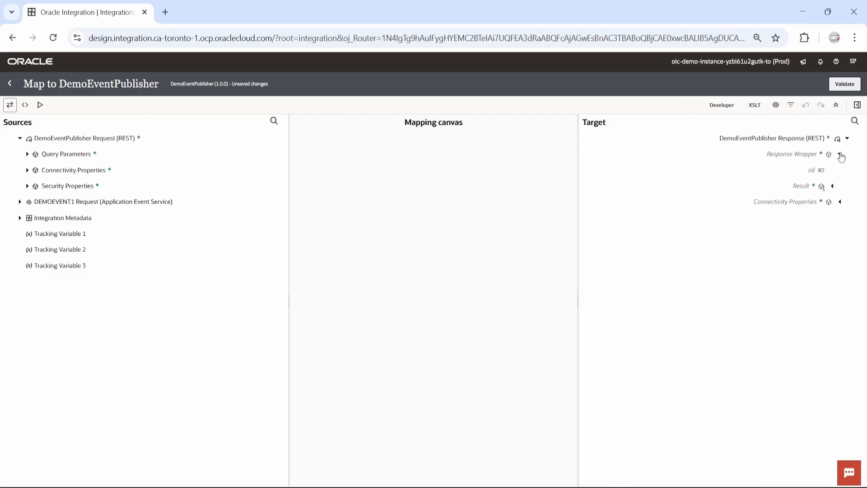
left_click(801, 189)
right_click(802, 189)
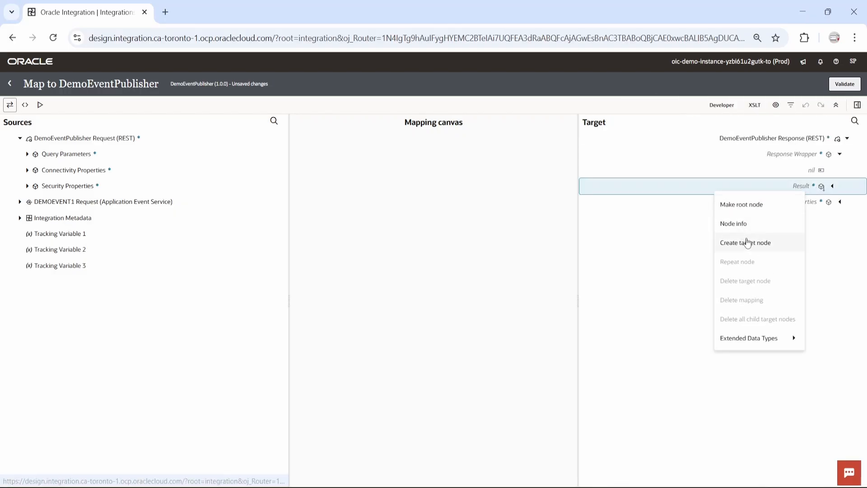
left_click(744, 241)
left_click(843, 414)
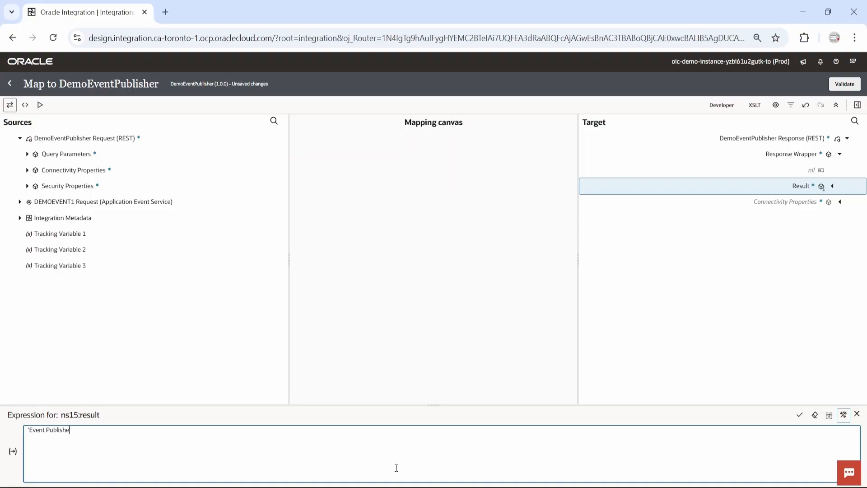
type("'")
left_click(799, 415)
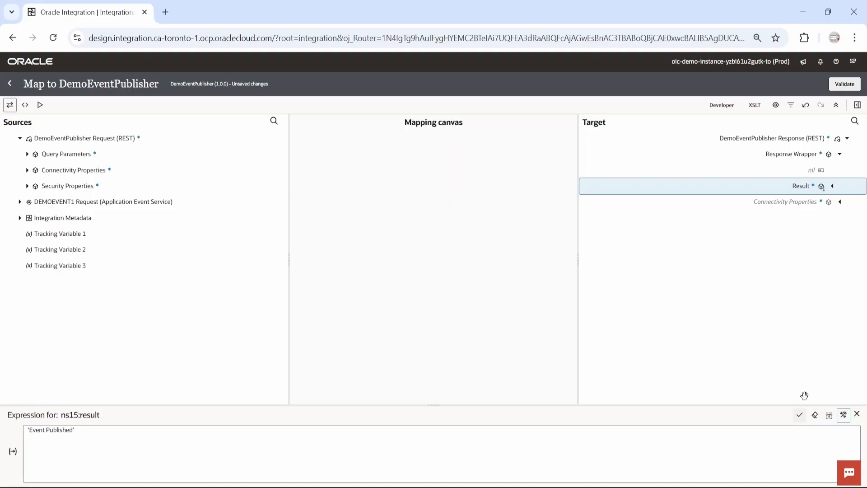
left_click(836, 85)
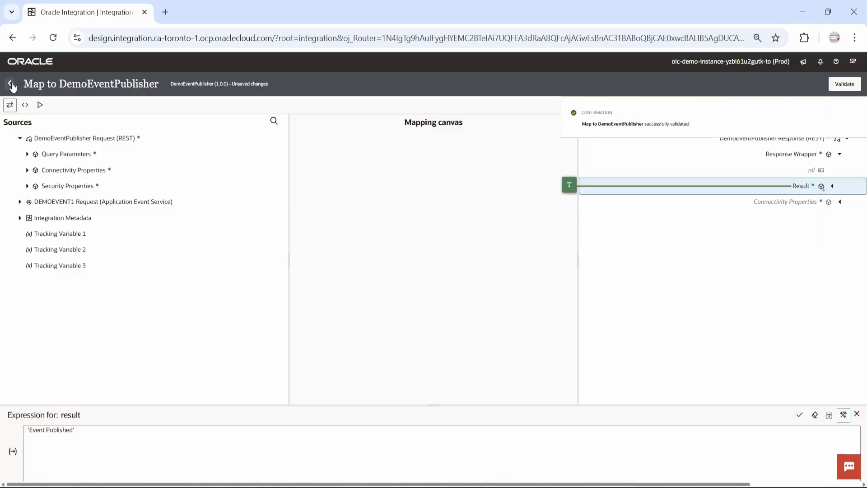
left_click(9, 84)
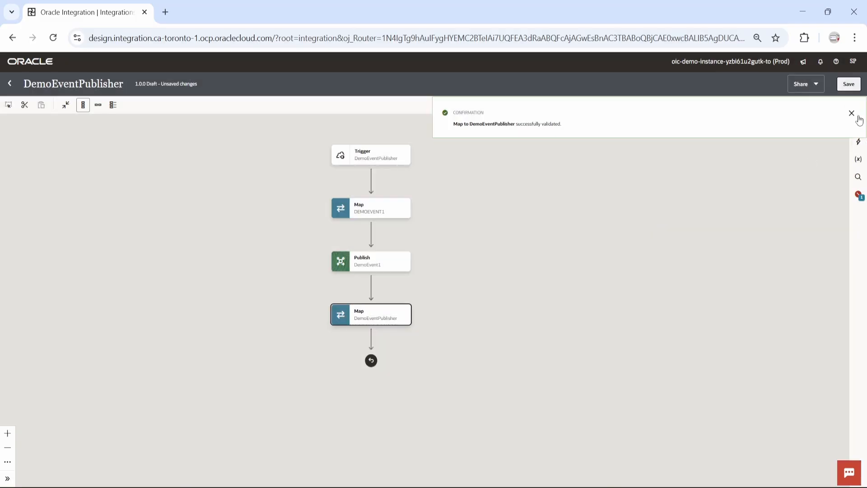
left_click(852, 114)
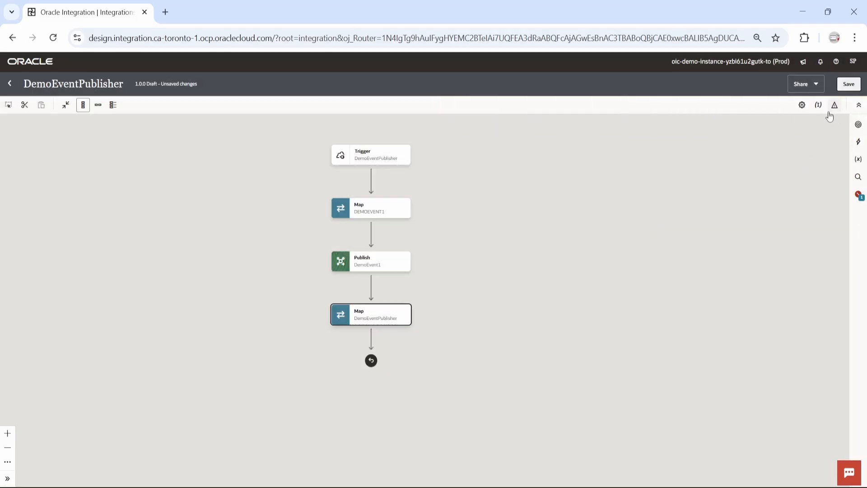
Step: Make the name query parameter the primary business identifier, save DemoEventPublisher, and go back
left_click(820, 108)
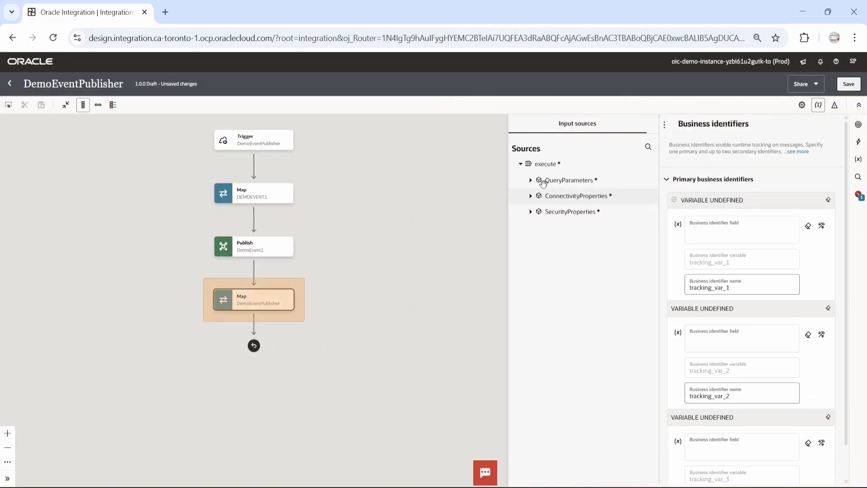
left_click(531, 180)
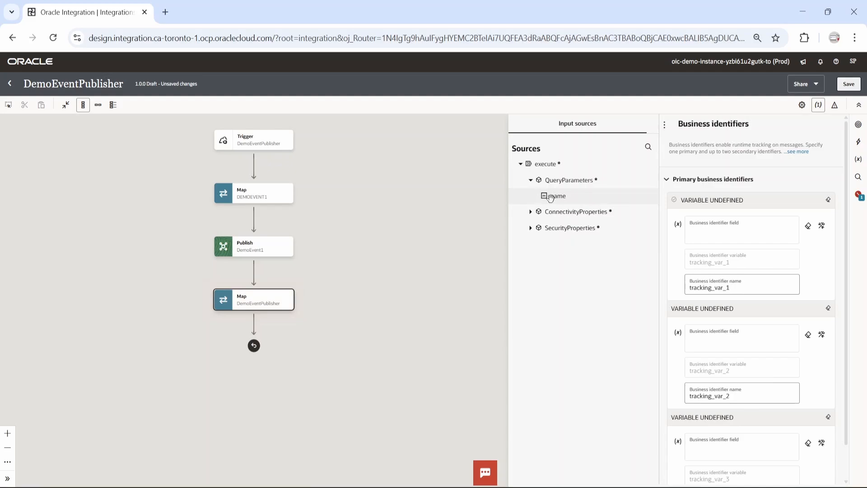
left_click_drag(550, 198, 695, 228)
left_click(849, 85)
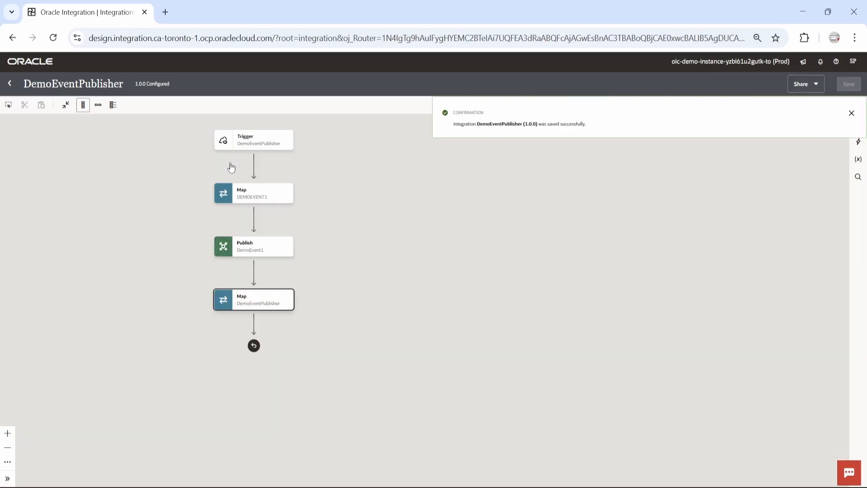
left_click(13, 84)
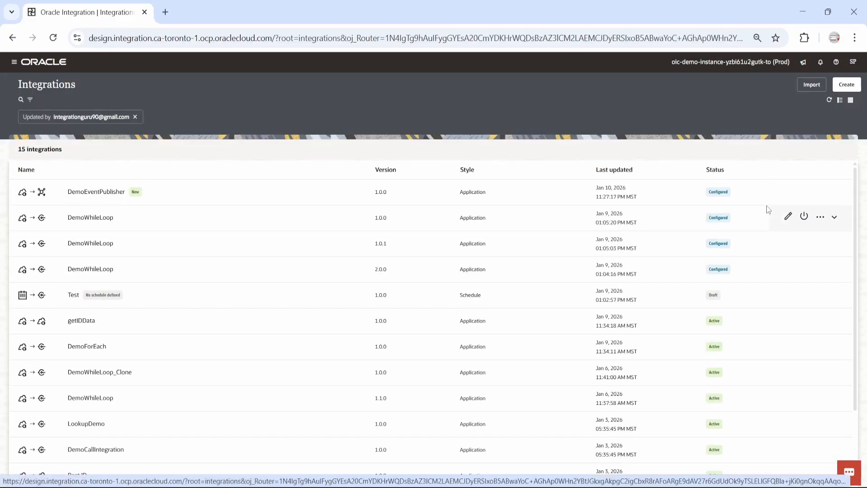
Step: Activate DemoEventPublisher with Debug tracing and refresh the list until it reads Active
left_click(804, 192)
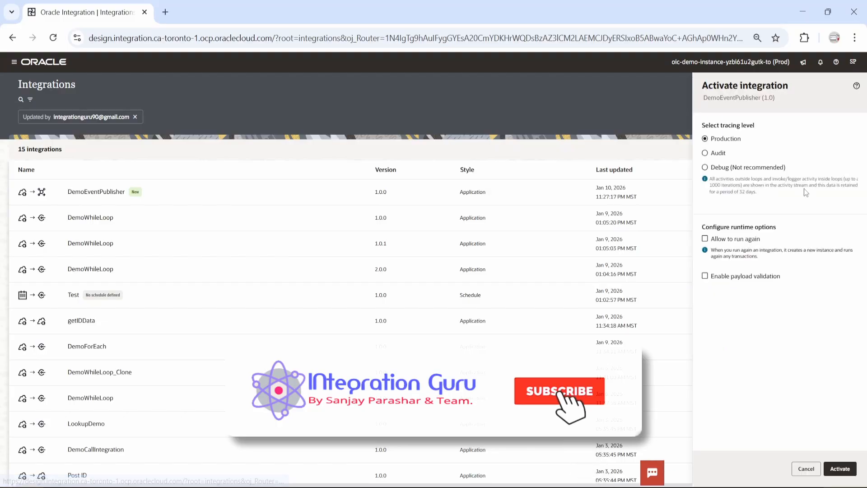
left_click(750, 168)
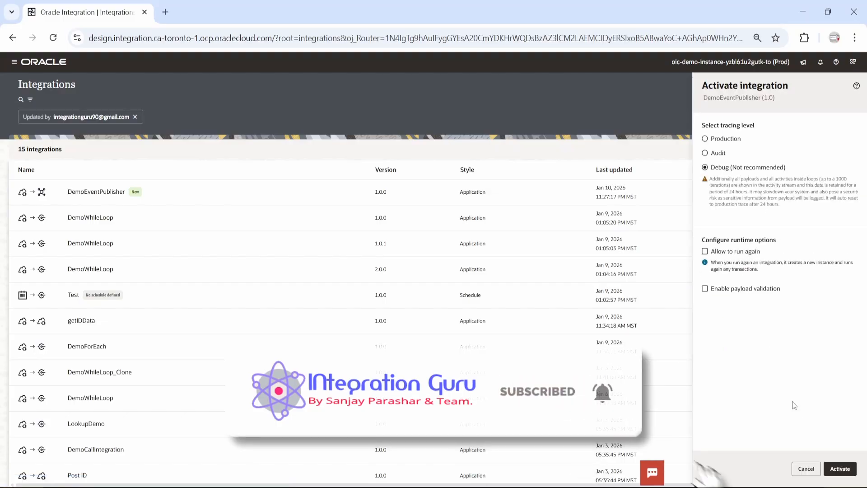
left_click(838, 468)
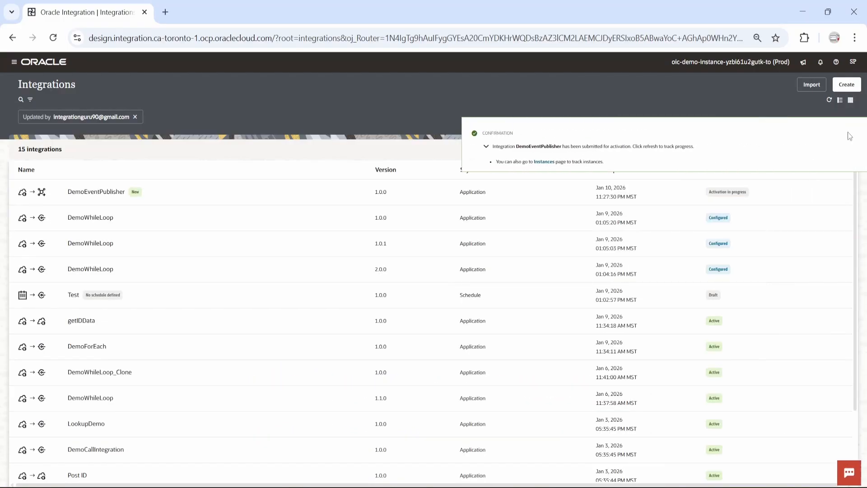
left_click(852, 133)
left_click(803, 190)
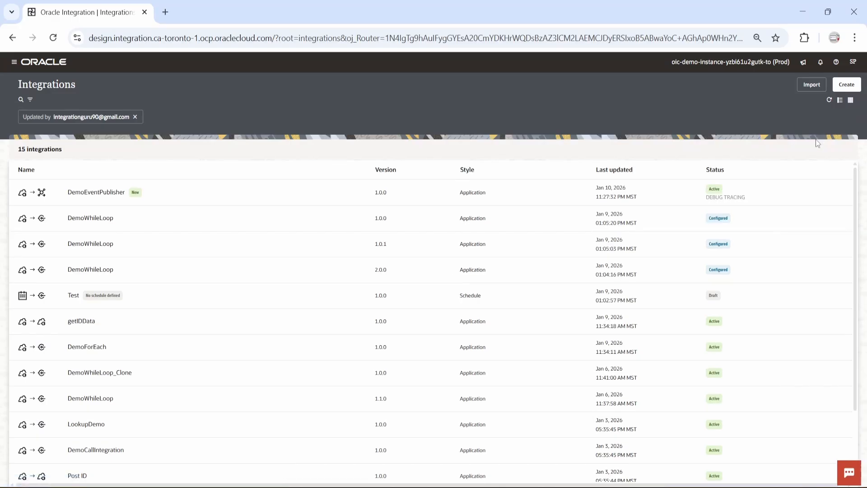
left_click(14, 62)
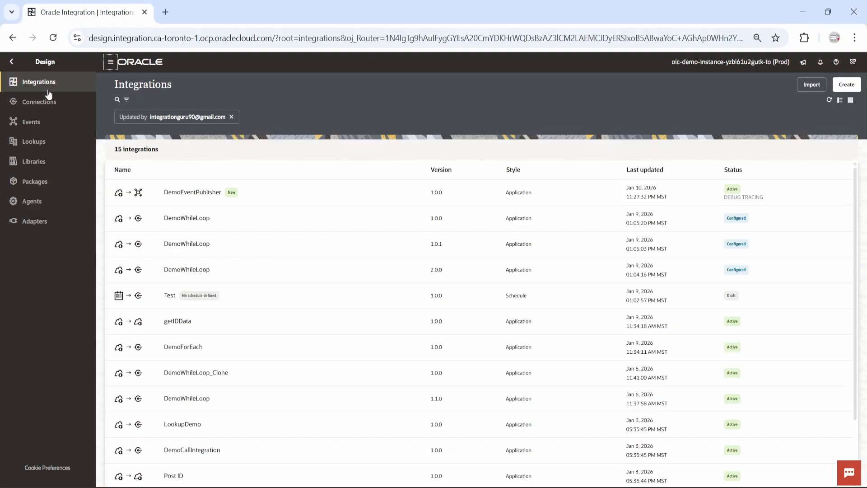
left_click(40, 129)
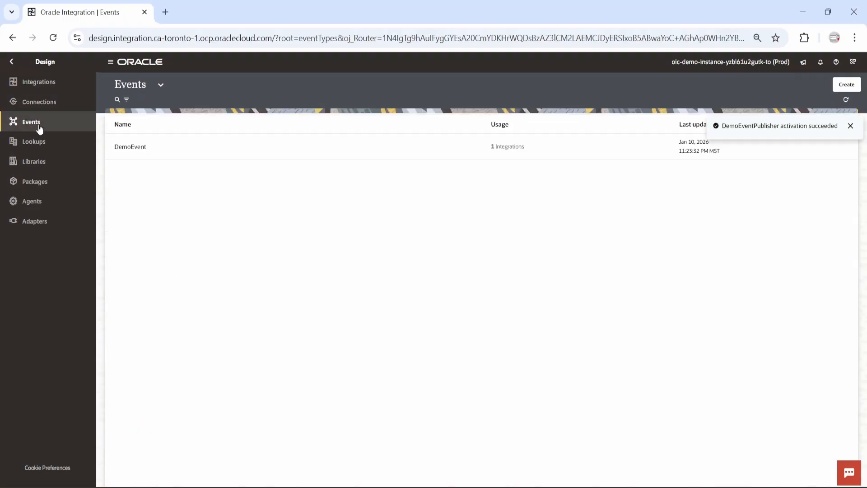
mouse_move(719, 157)
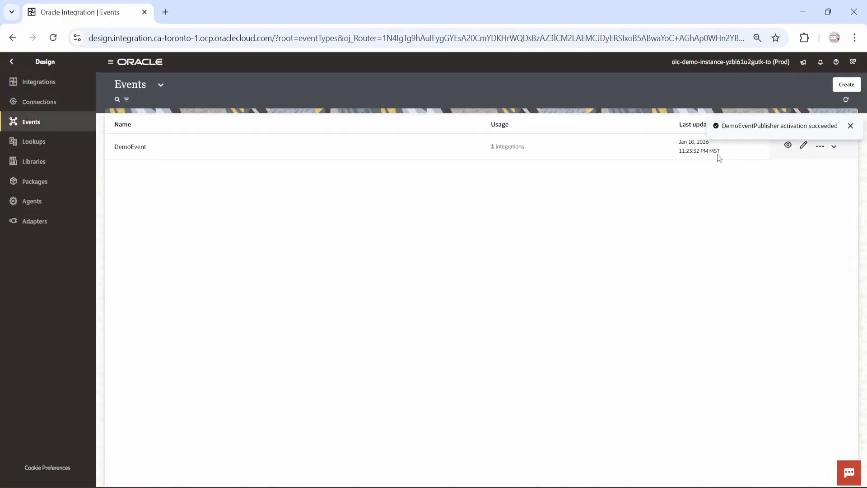
left_click(787, 147)
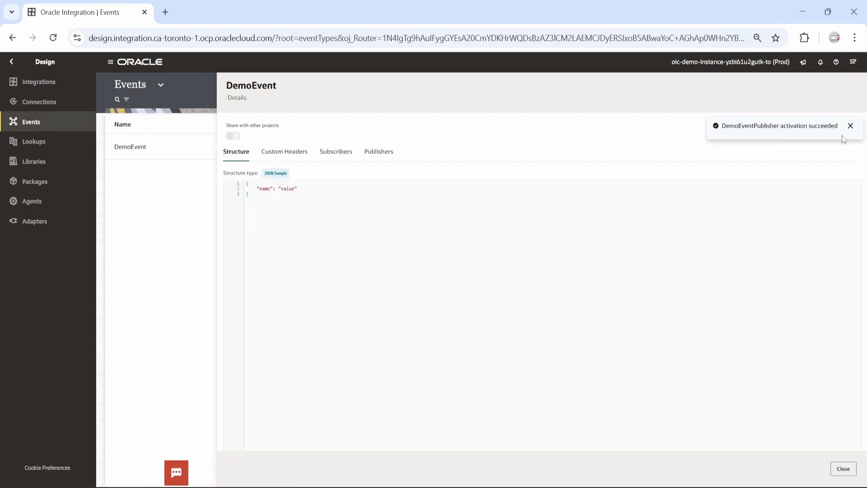
left_click(382, 152)
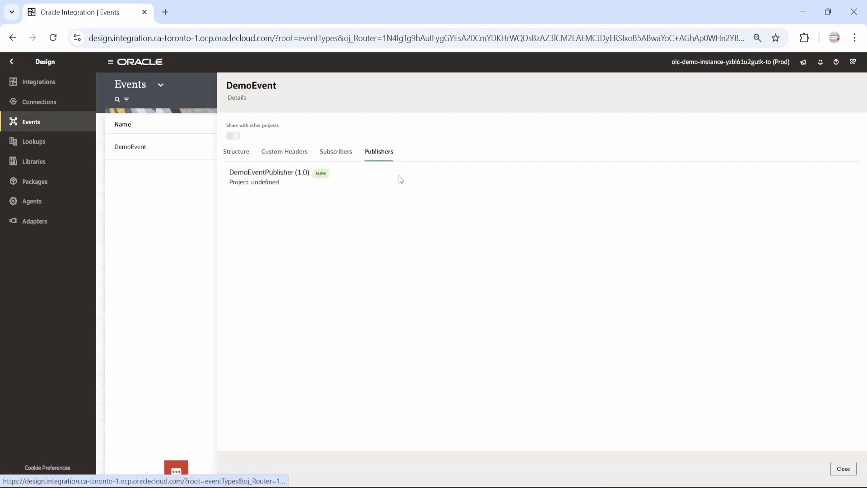
left_click(336, 152)
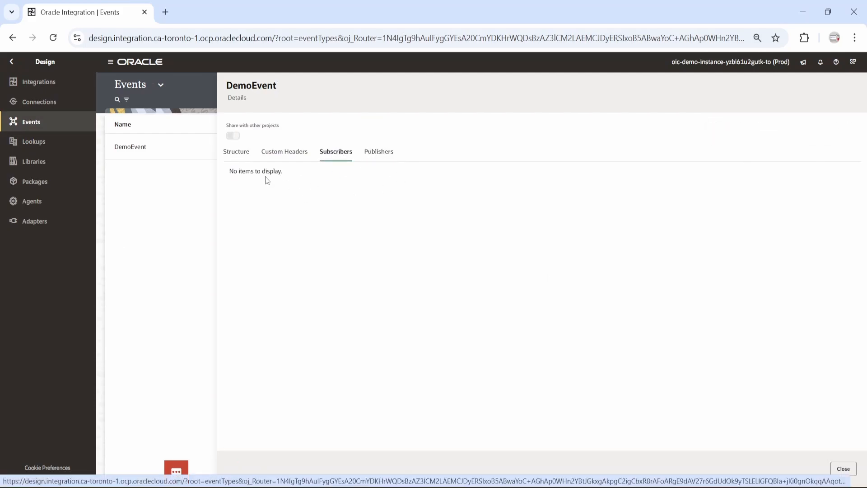
left_click(45, 85)
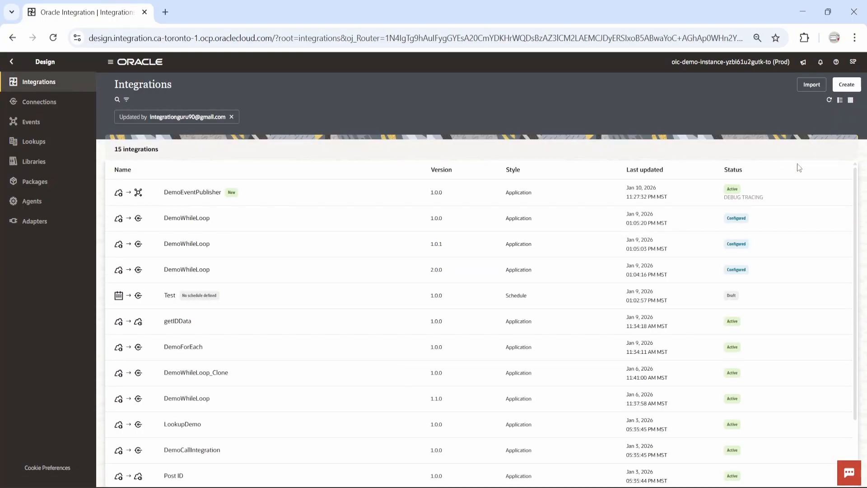
Step: Create an Event-style integration named DemoEventSubscriberOne
left_click(846, 86)
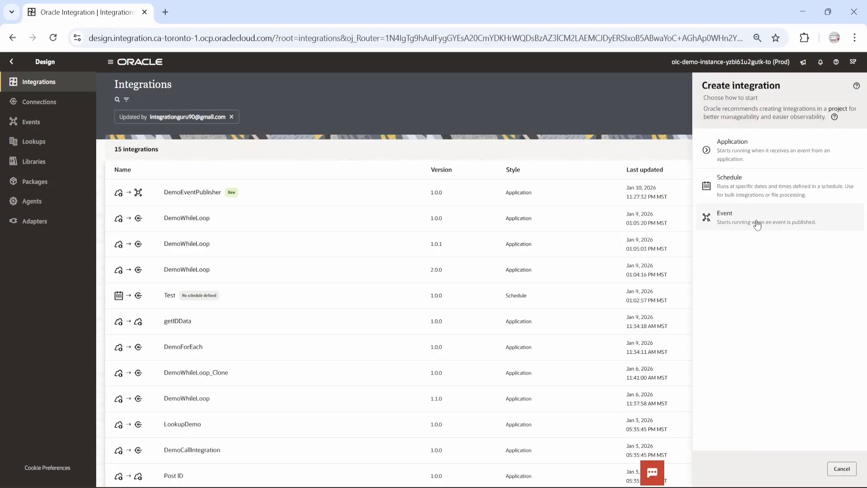
left_click(757, 224)
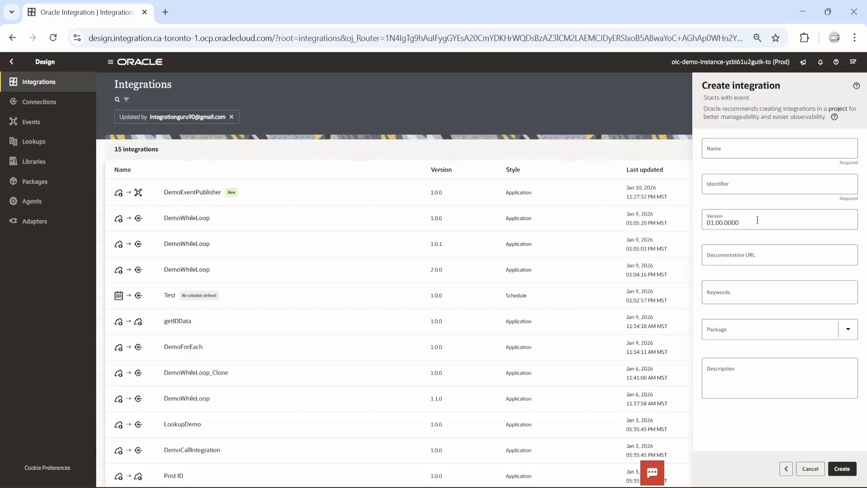
left_click(747, 150)
type("DemoEvent")
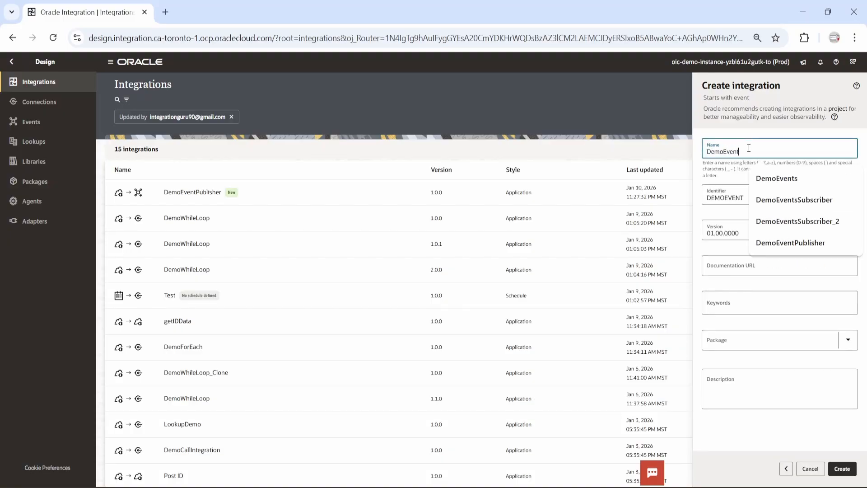
type("SubscriberOne")
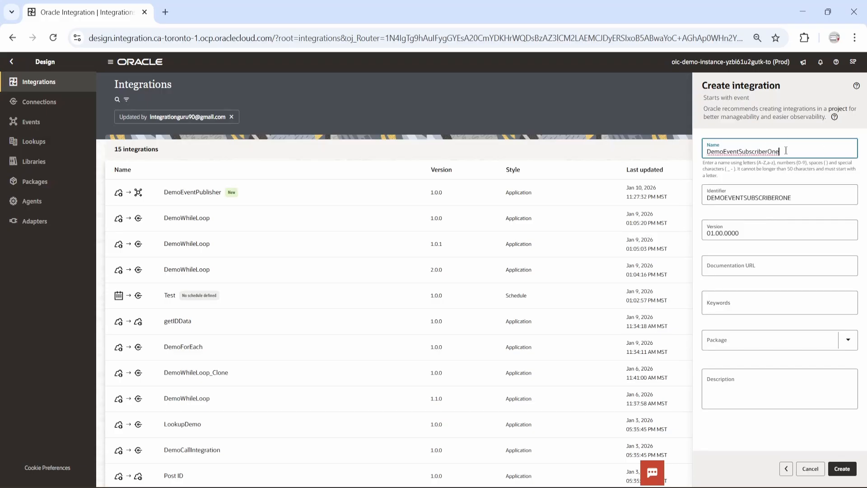
left_click(843, 469)
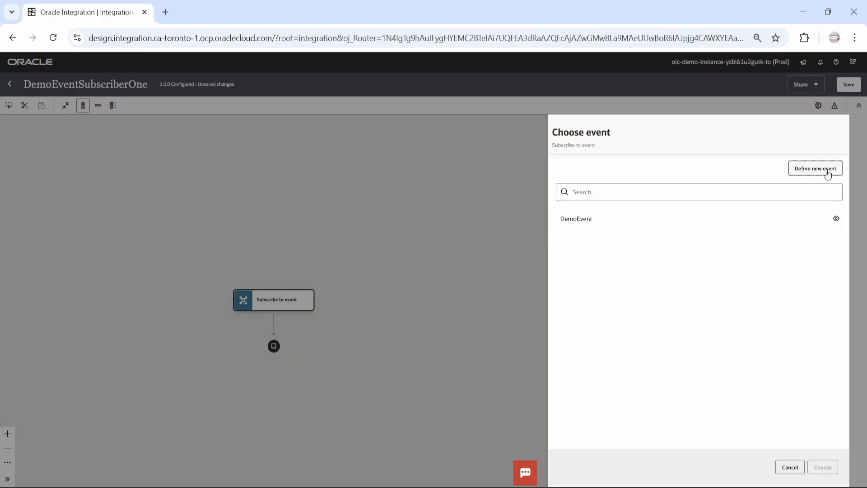
Step: Choose DemoEvent for the Subscribe to event trigger and finish the trigger setup
left_click(588, 227)
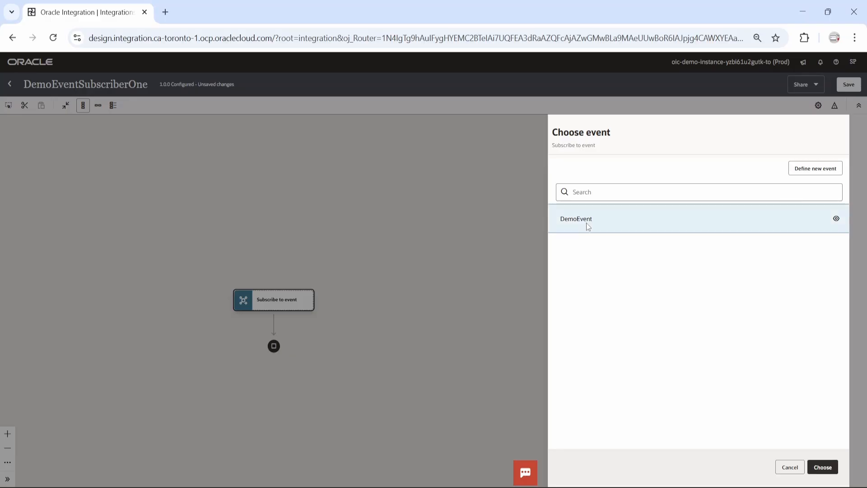
left_click(823, 467)
left_click(823, 467)
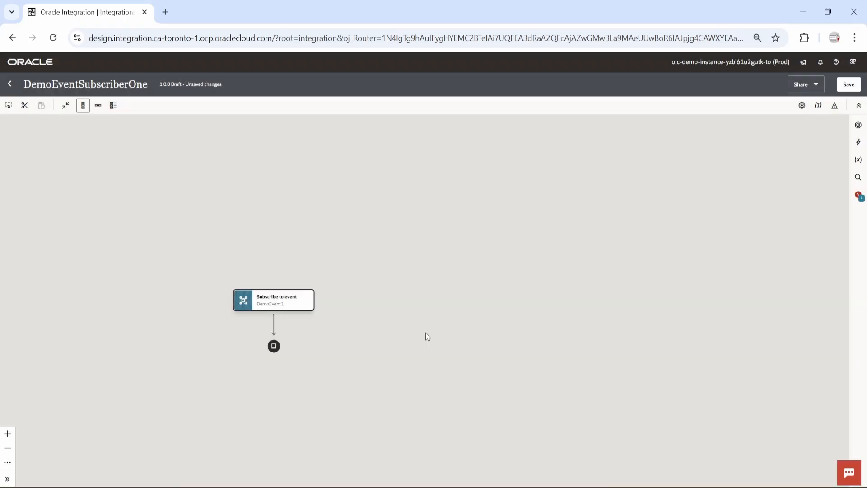
left_click_drag(425, 333, 434, 273)
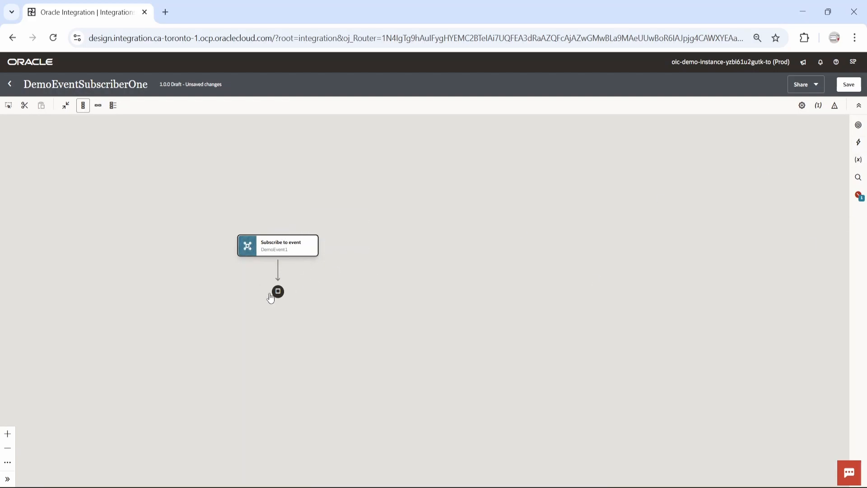
Step: Add a Logger after the trigger logging request-wrapper's name field, and save the integration
left_click(278, 270)
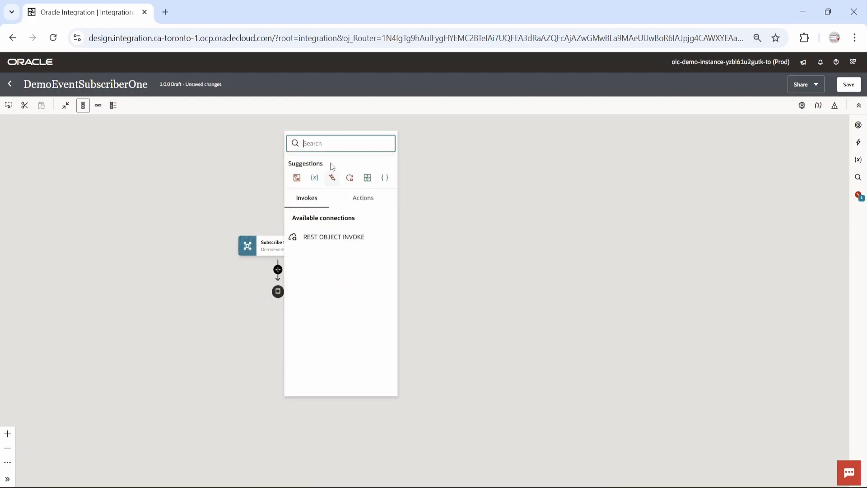
type("Logger")
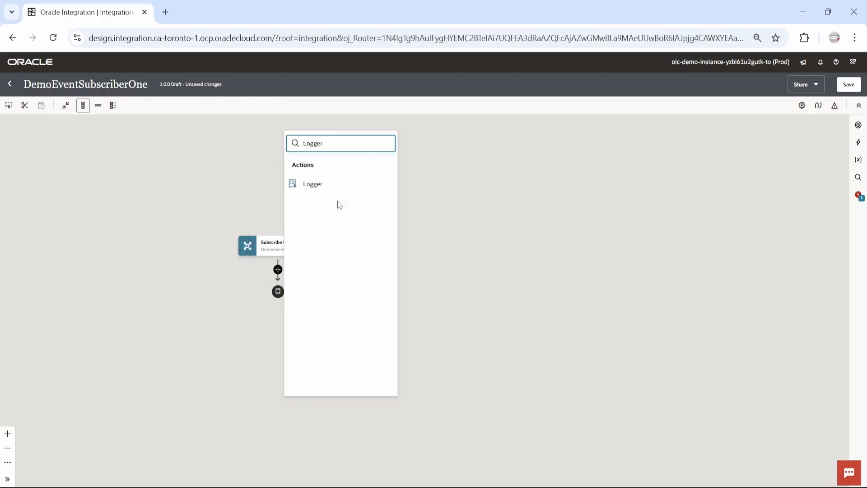
left_click(332, 185)
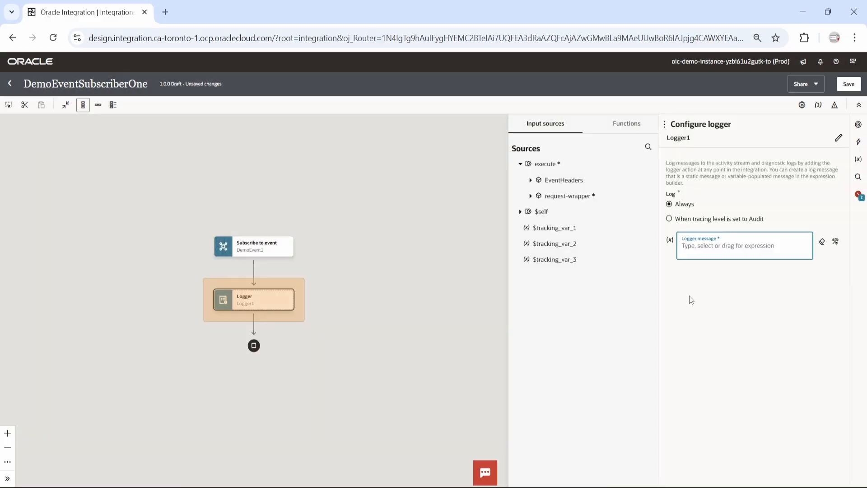
left_click(532, 196)
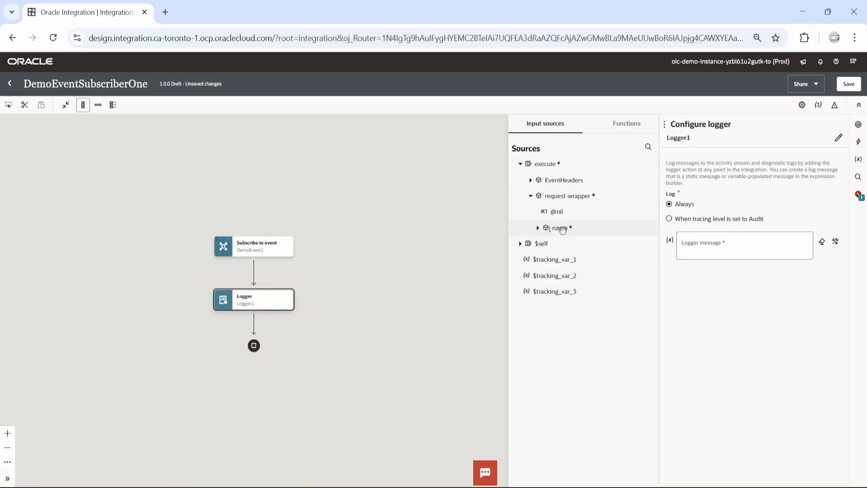
left_click_drag(562, 230, 695, 250)
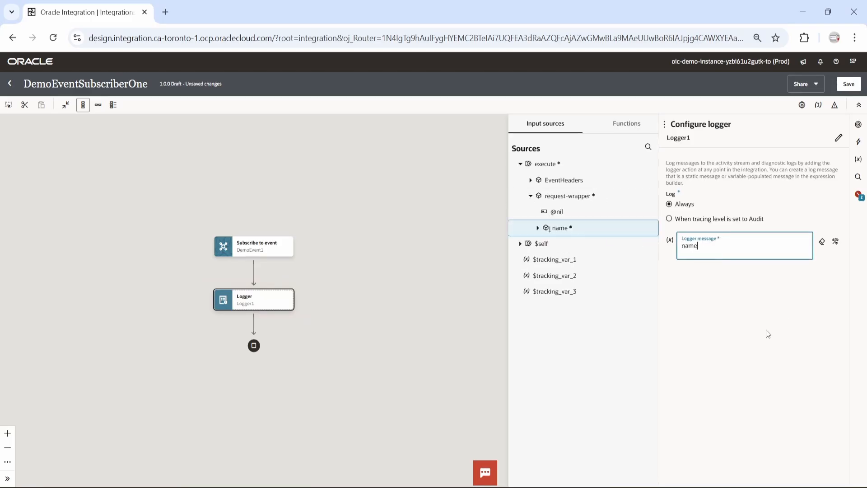
left_click(849, 84)
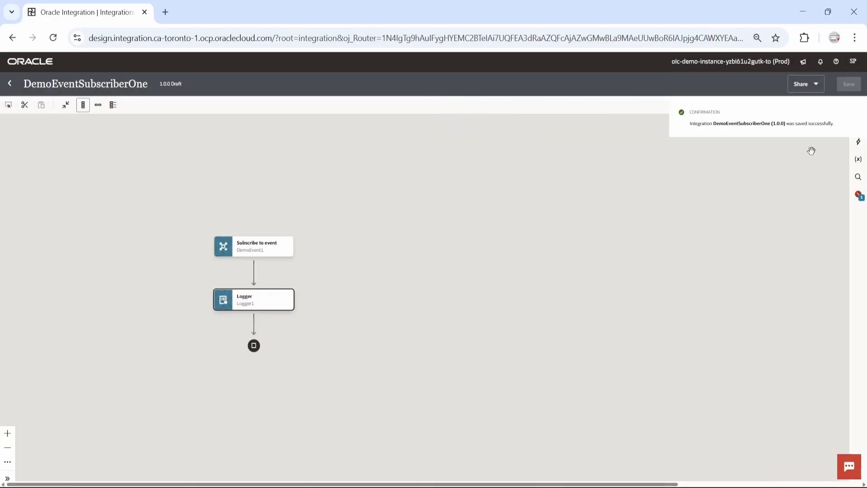
Step: Make request-wrapper's name the primary business identifier, save, and return to the Integrations list
left_click(818, 105)
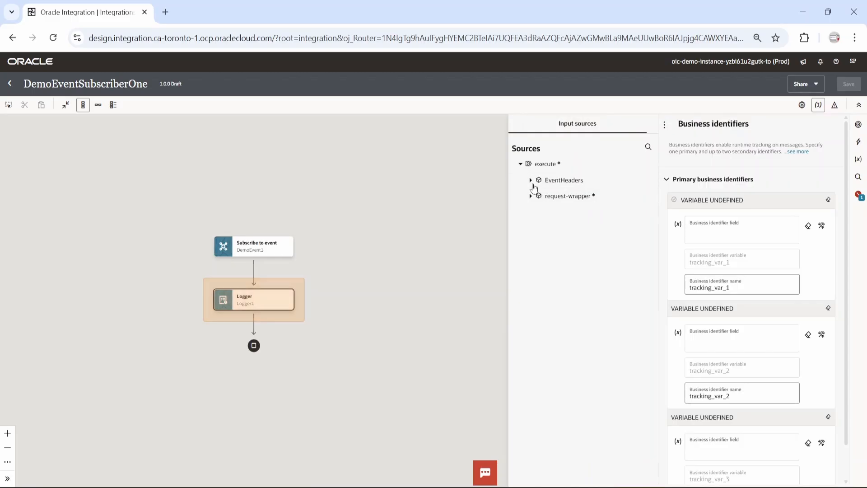
left_click(531, 197)
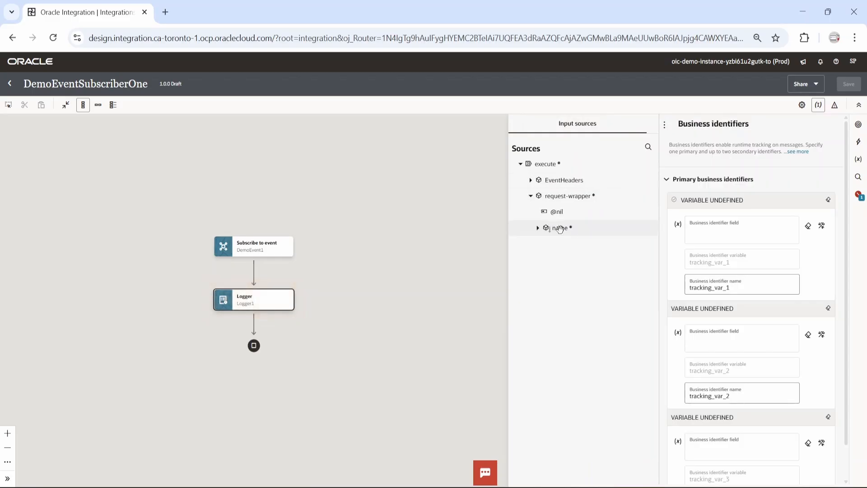
left_click_drag(560, 229, 747, 243)
left_click(848, 84)
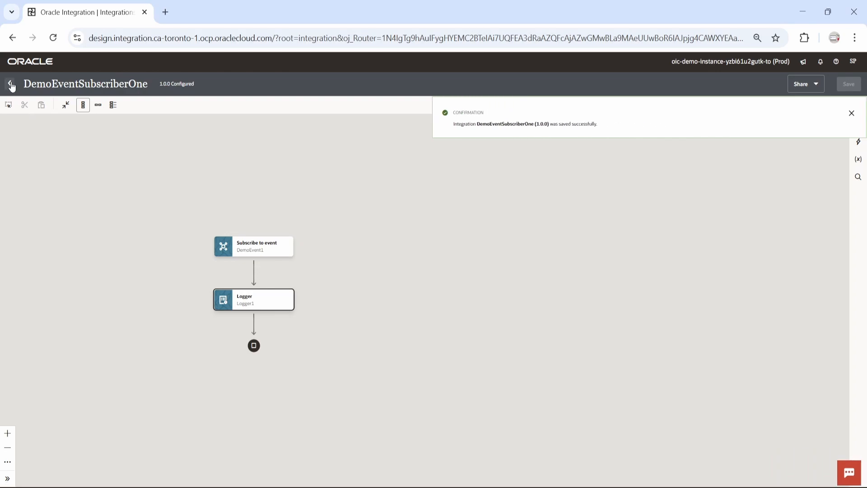
left_click(9, 83)
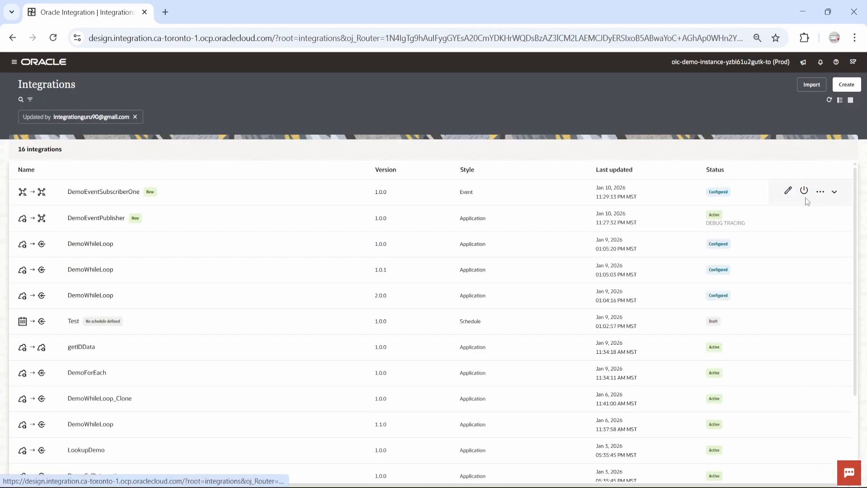
Step: Activate DemoEventSubscriberOne and refresh the list to confirm it is Active
left_click(805, 191)
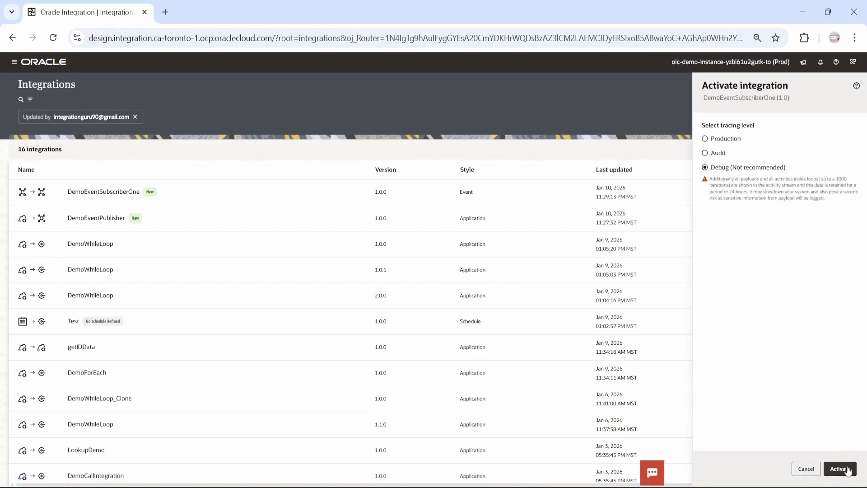
left_click(848, 470)
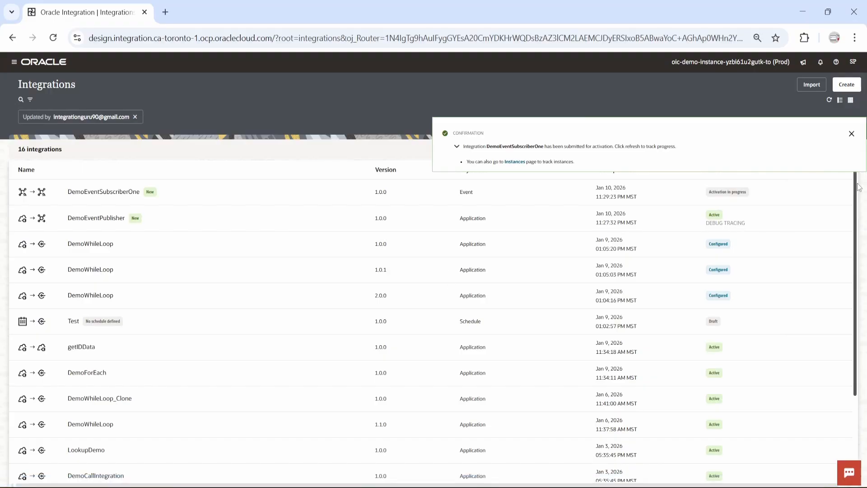
left_click(851, 134)
left_click(804, 189)
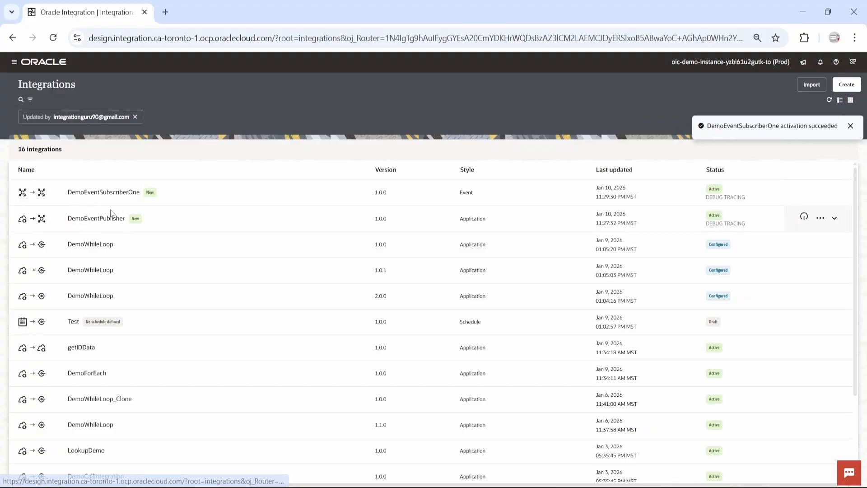
Step: Test-run DemoEventPublisher with a sample name as the name URI parameter
left_click(819, 219)
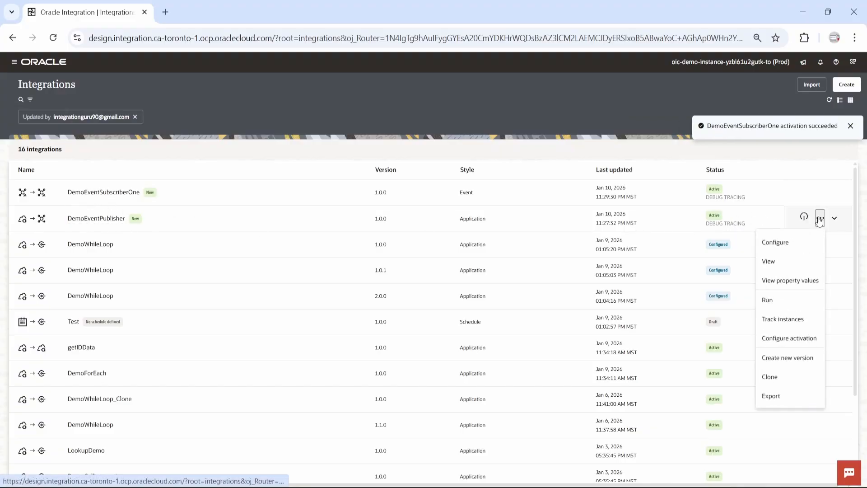
left_click(778, 297)
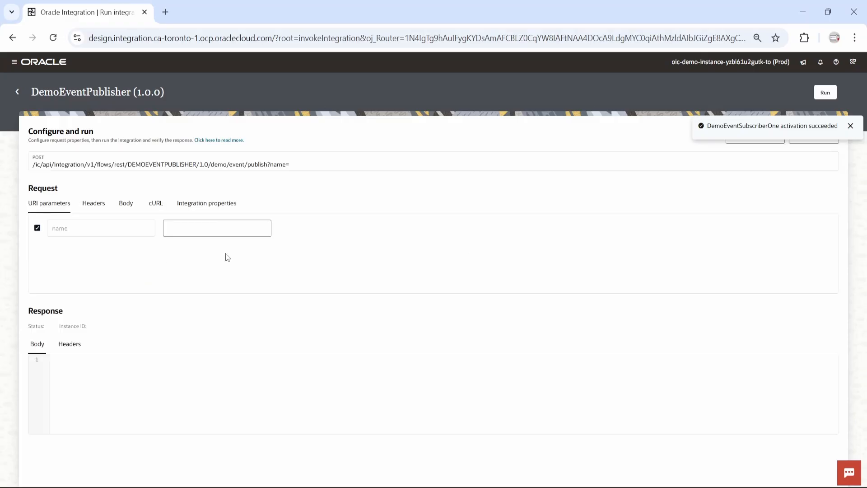
left_click(213, 230)
type("Sanjay")
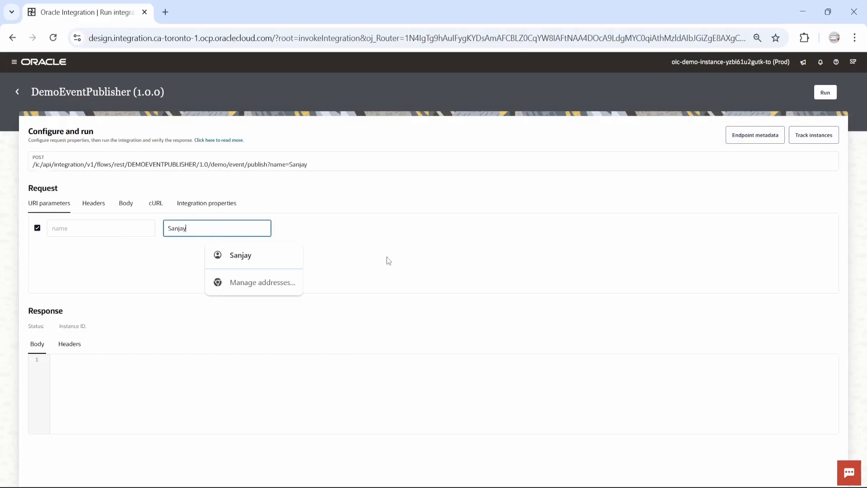
left_click(429, 241)
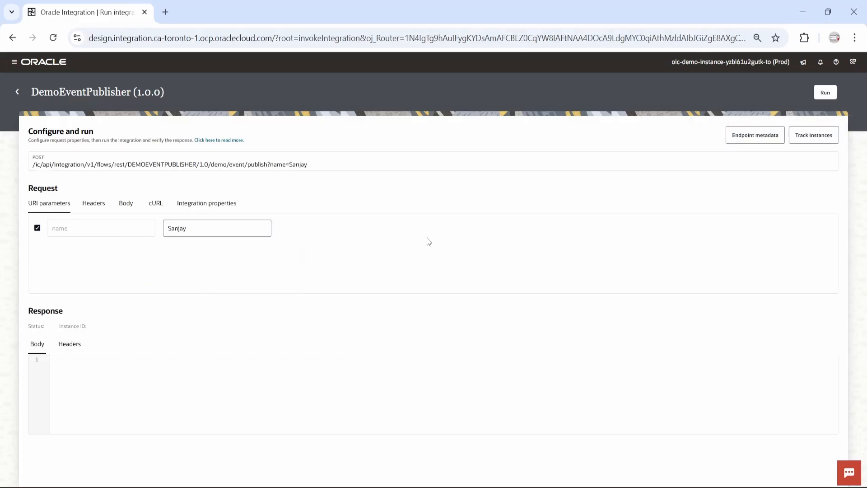
left_click(818, 97)
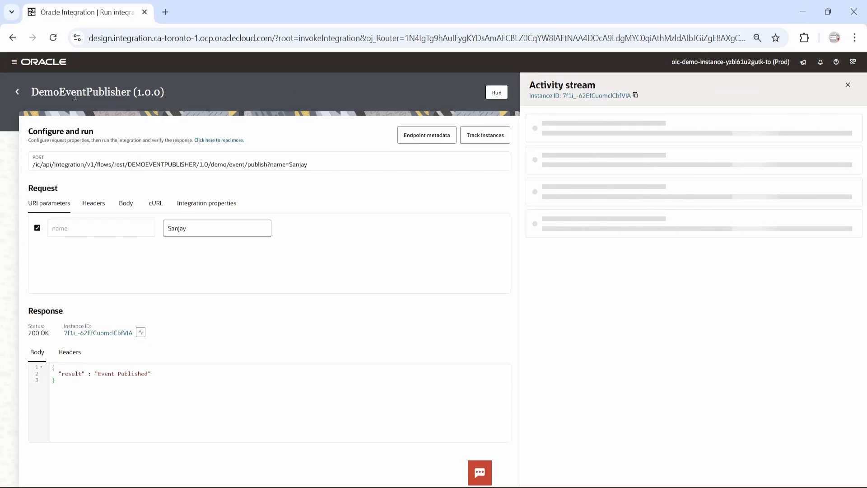
Step: Open Observability > Instances to see the recent publisher and subscriber runs
left_click(18, 93)
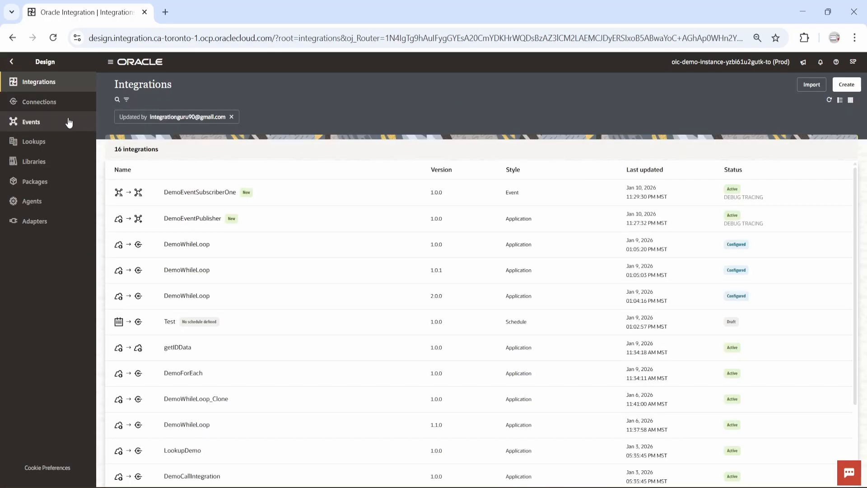
left_click(11, 61)
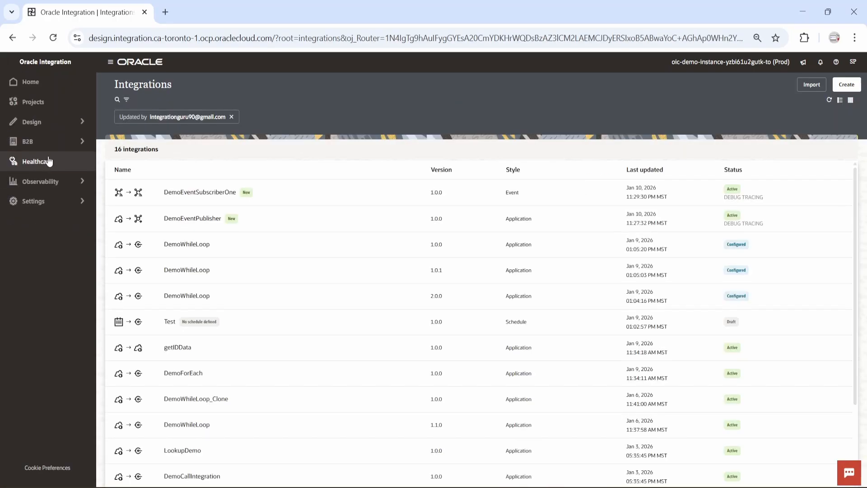
left_click(60, 185)
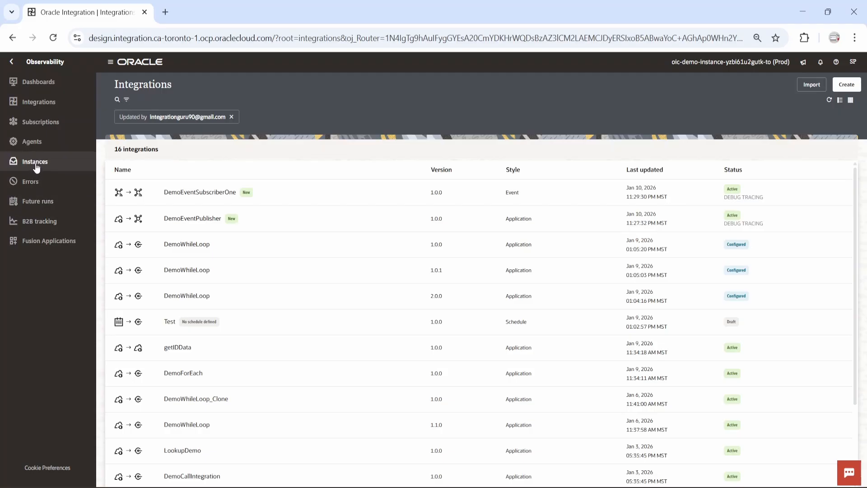
left_click(37, 166)
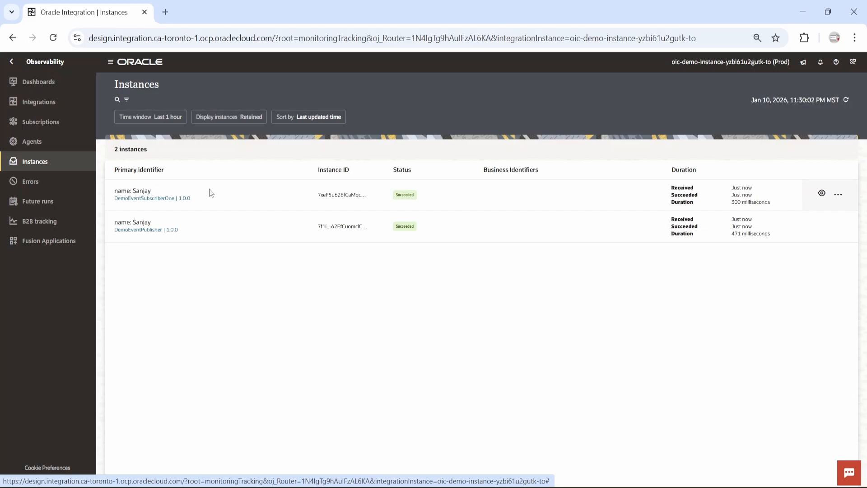
Step: Check the subscriber instance's Logger1 output shows the published name, then open Subscriptions
left_click(821, 192)
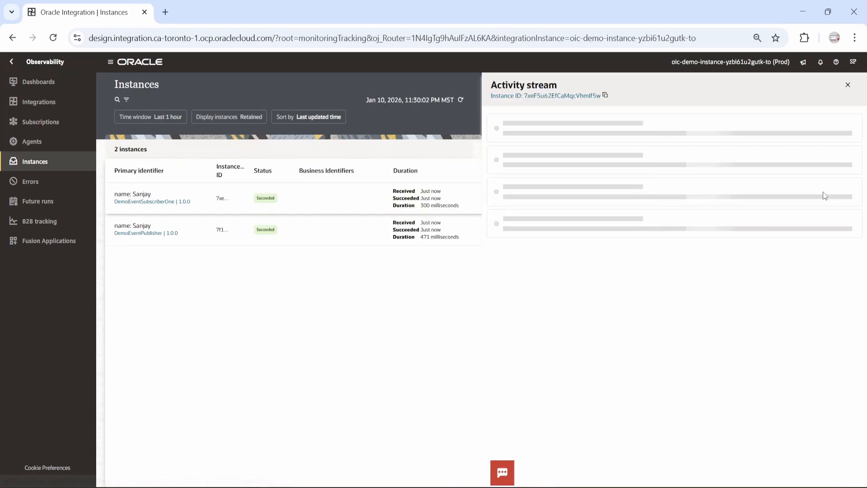
left_click(497, 194)
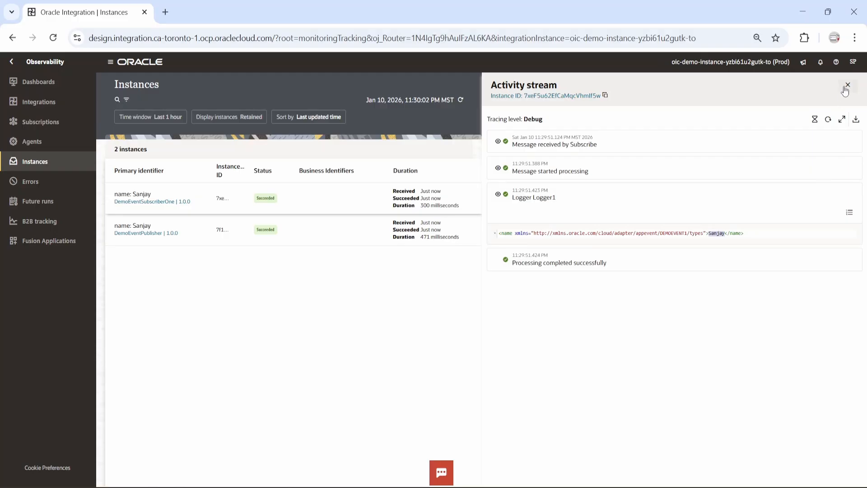
left_click(847, 85)
left_click(47, 122)
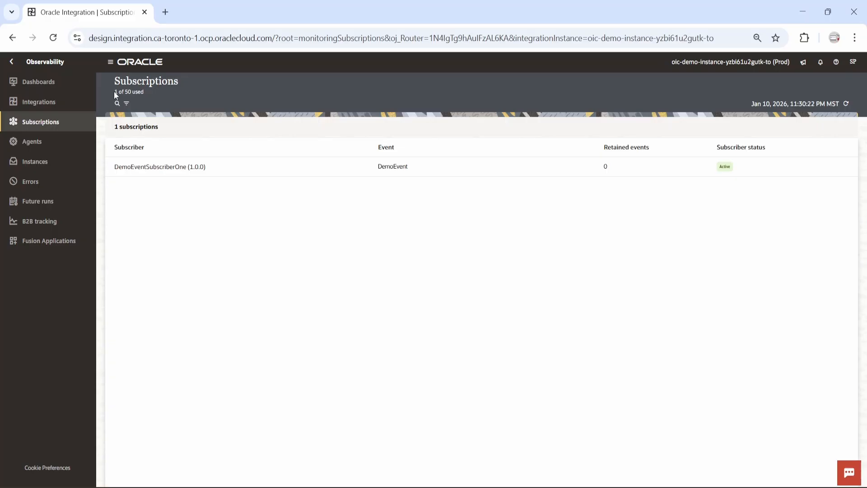
Step: Note the '1 of 50 used' subscription count, then return to the Design integrations list
left_click_drag(116, 91, 138, 92)
left_click(9, 62)
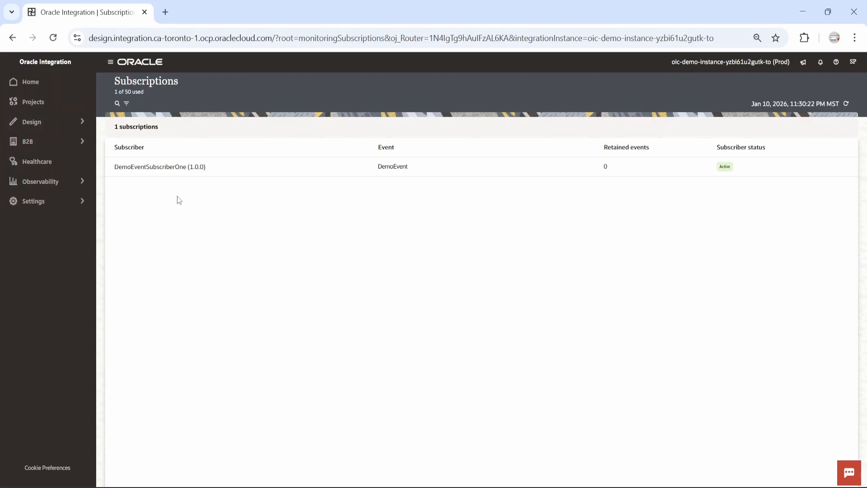
left_click(67, 124)
Step: Clone DemoEventSubscriberOne as DemoEventSubscriberTwo
left_click(39, 82)
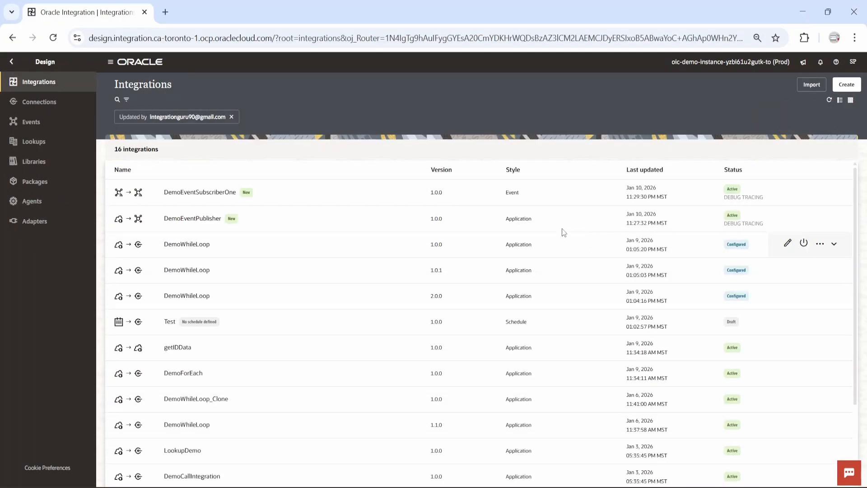
left_click(822, 192)
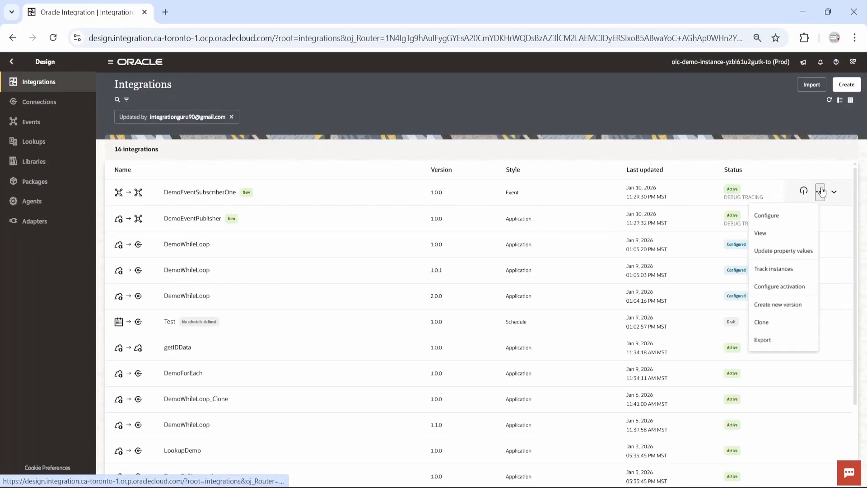
left_click(763, 331)
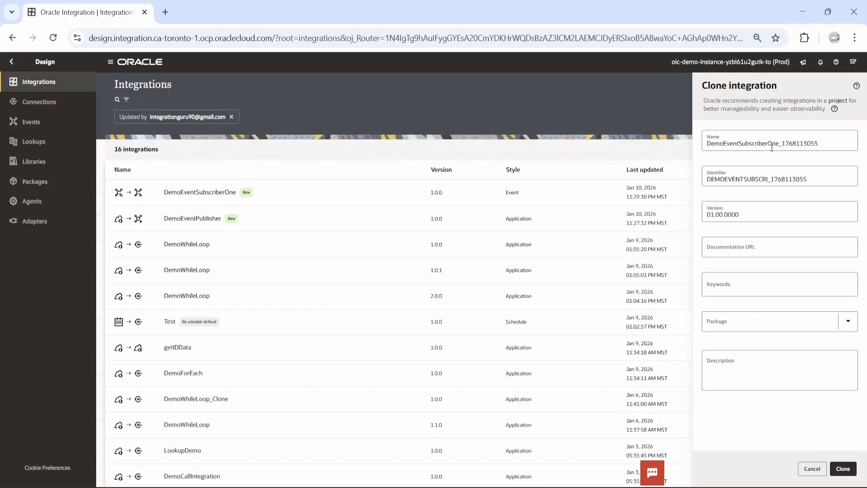
left_click_drag(770, 142, 823, 141)
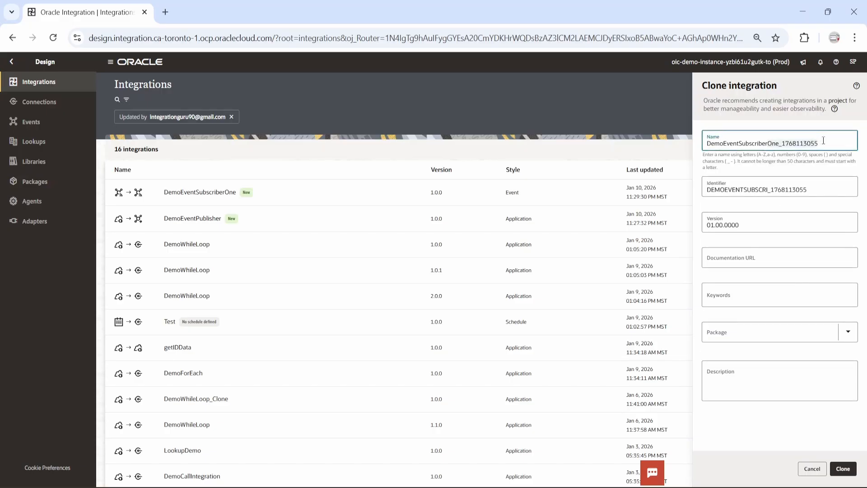
type("Two")
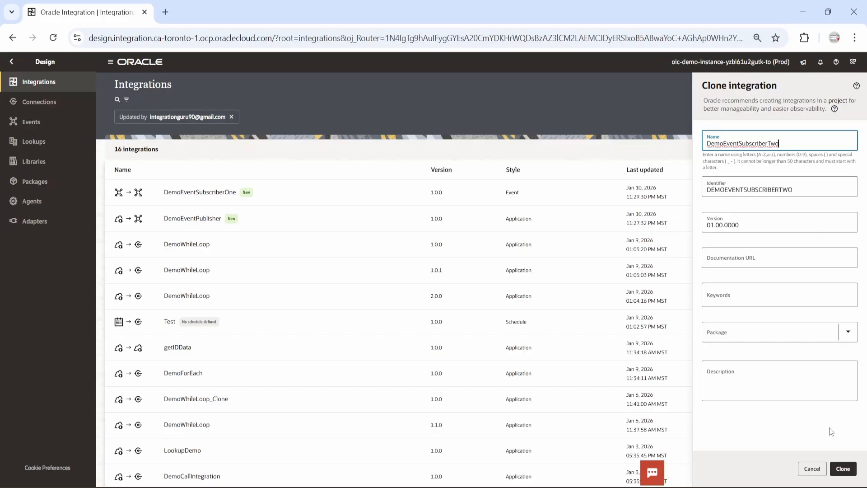
left_click(847, 471)
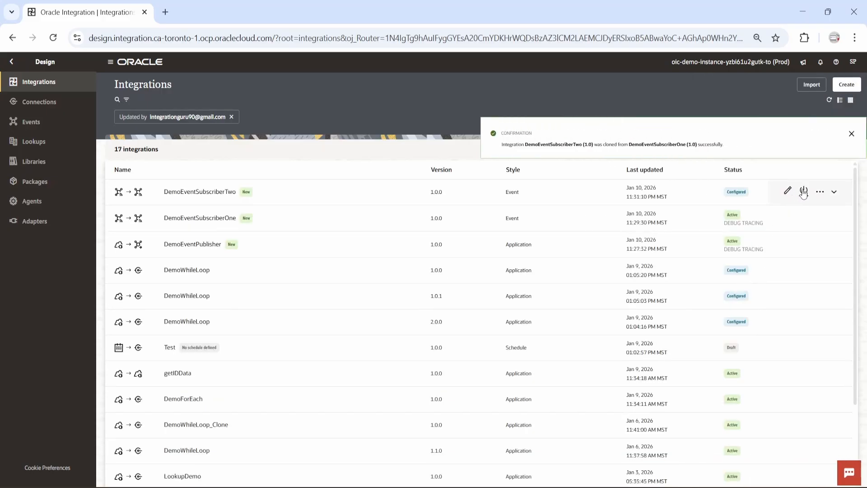
Step: Activate DemoEventSubscriberTwo and refresh the list to confirm it is Active
left_click(803, 192)
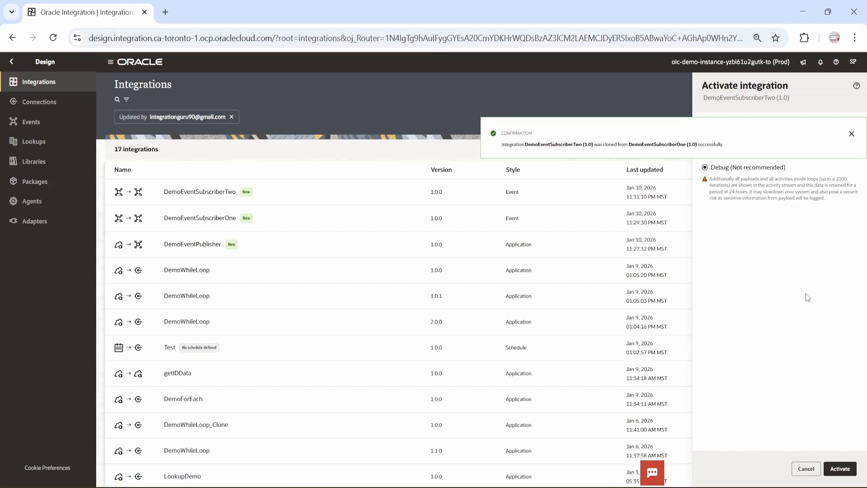
left_click(839, 469)
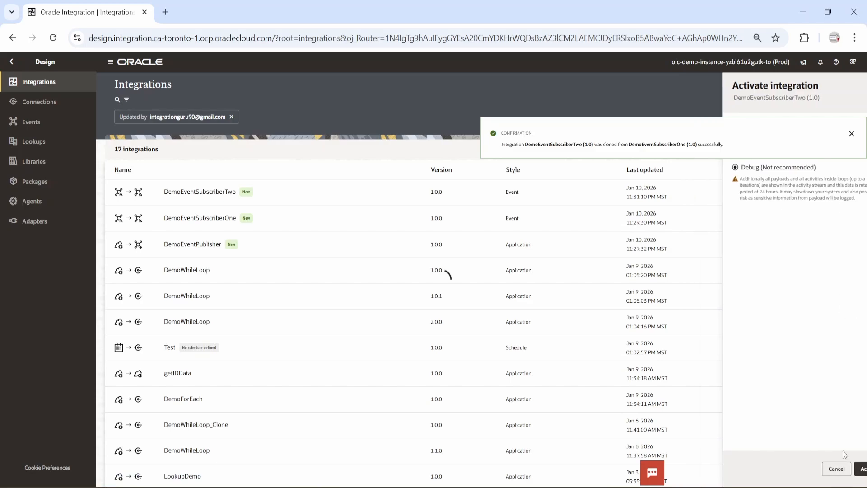
left_click(852, 134)
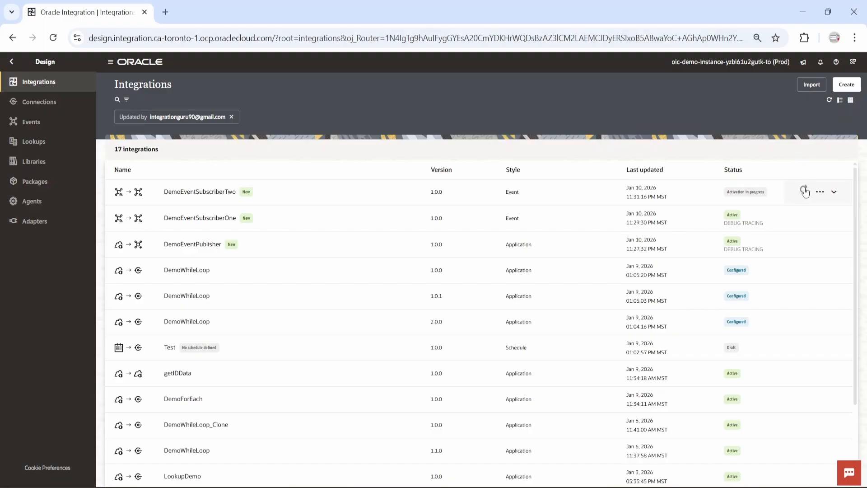
left_click(805, 190)
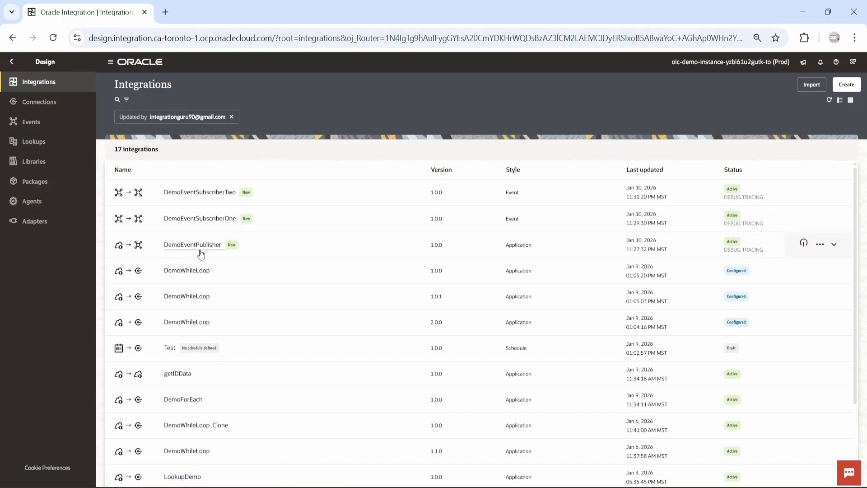
left_click(820, 244)
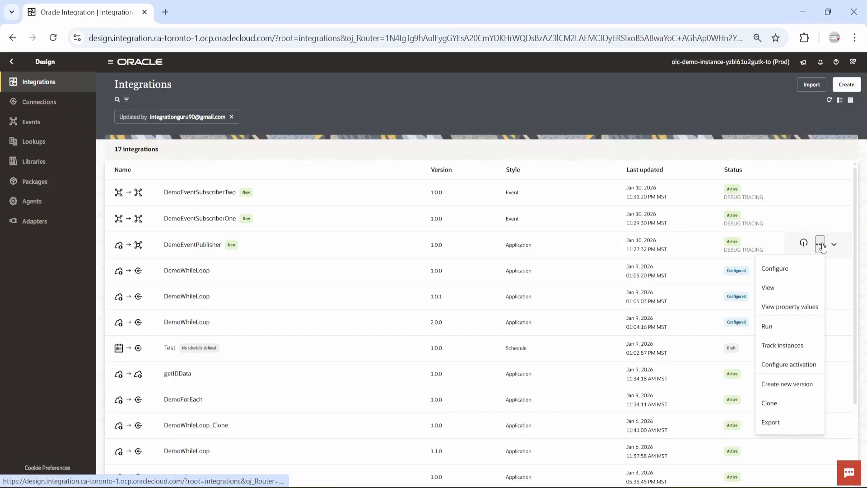
Step: Test-run DemoEventPublisher with a new name parameter value, then return to the integrations list
left_click(773, 326)
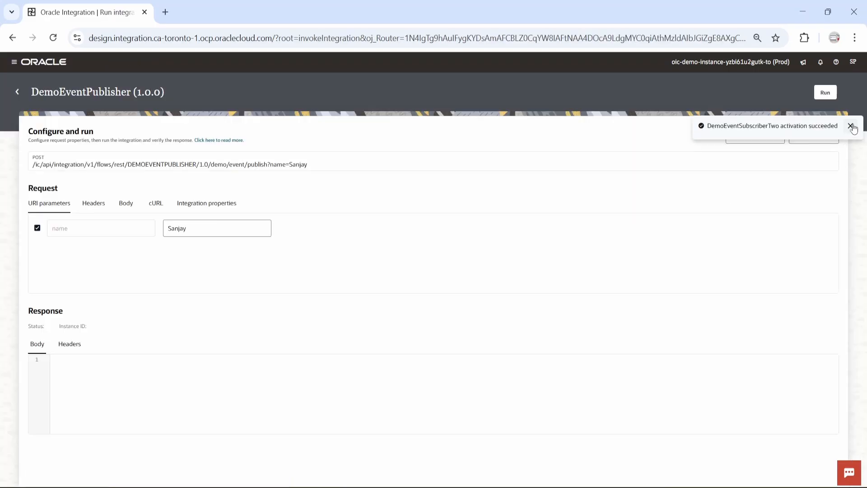
left_click(850, 126)
left_click(174, 233)
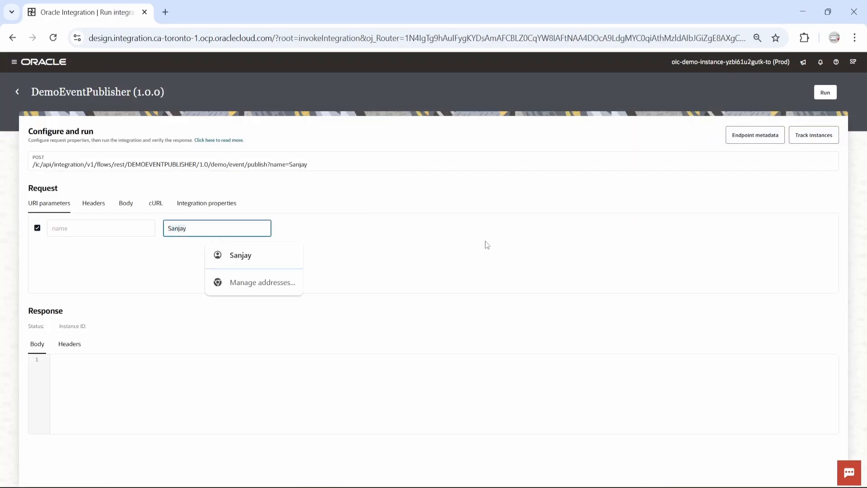
key("ctrl+a")
type("Parasha")
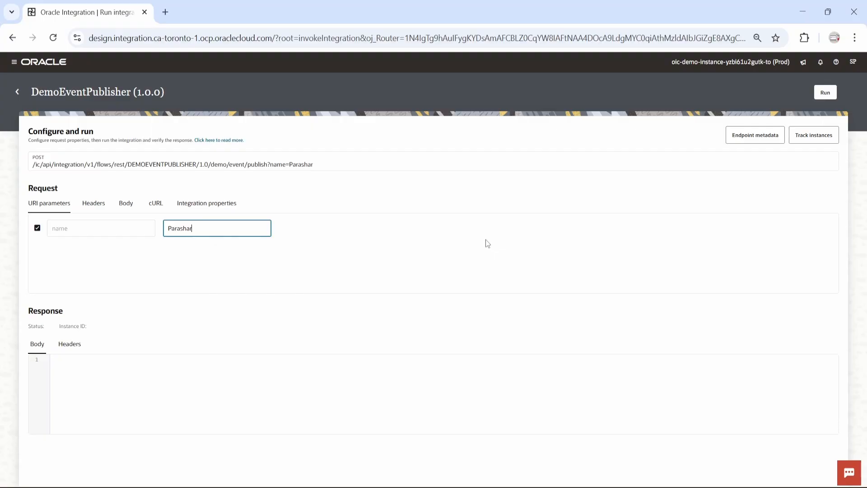
type("r")
left_click(825, 92)
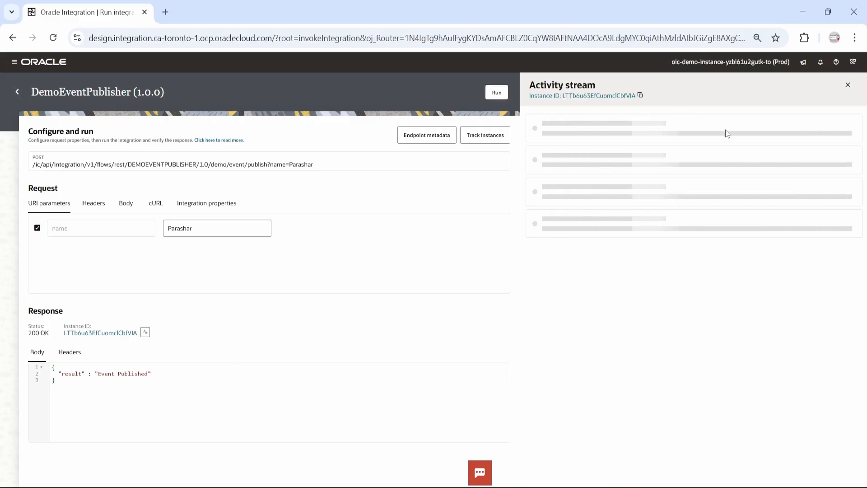
left_click(17, 92)
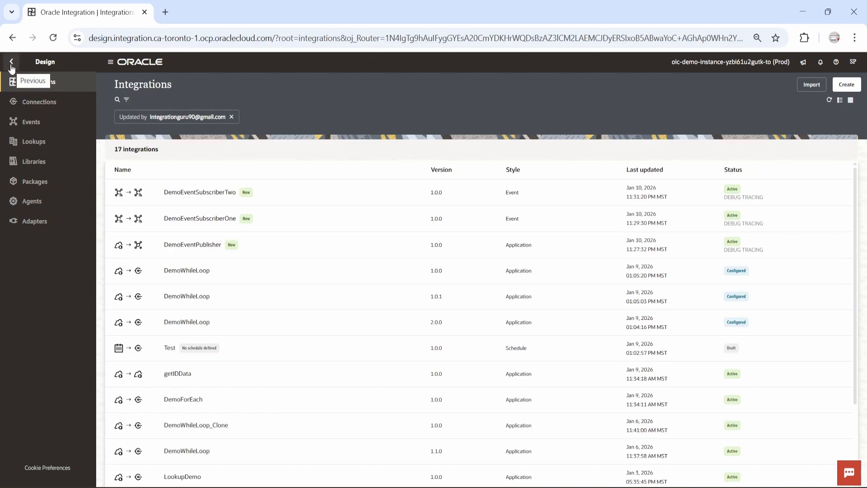
left_click(11, 63)
left_click(54, 181)
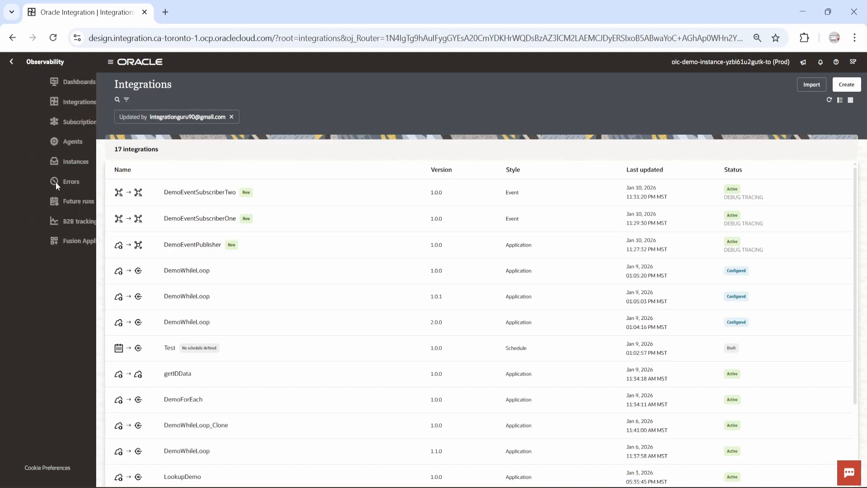
left_click(39, 163)
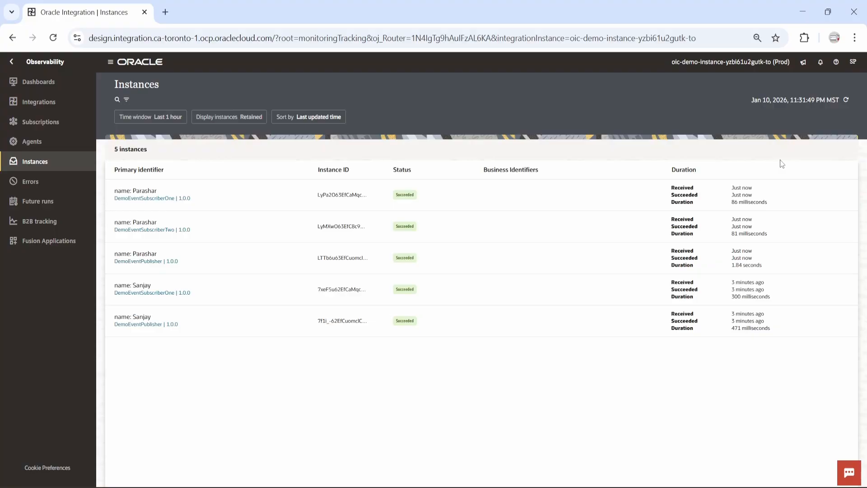
left_click(13, 63)
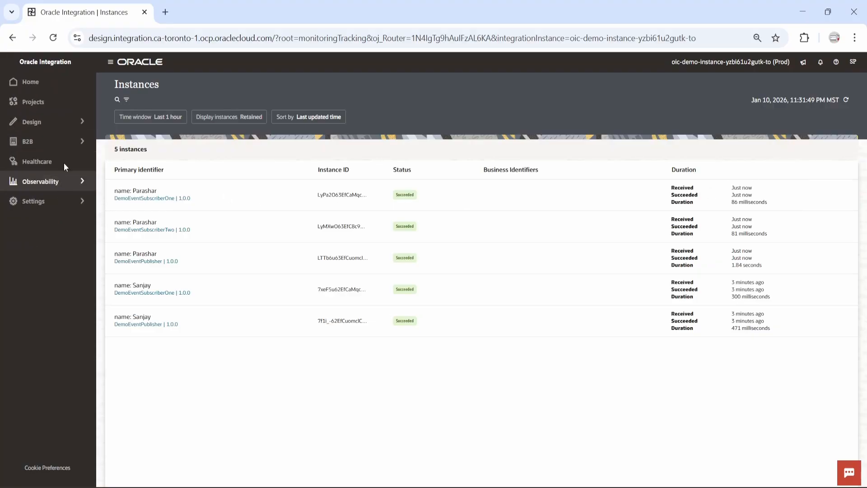
left_click(66, 125)
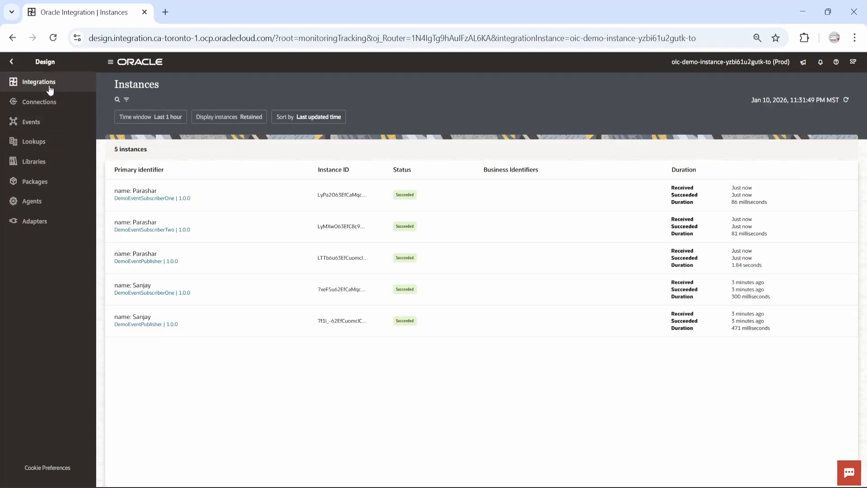
left_click(47, 85)
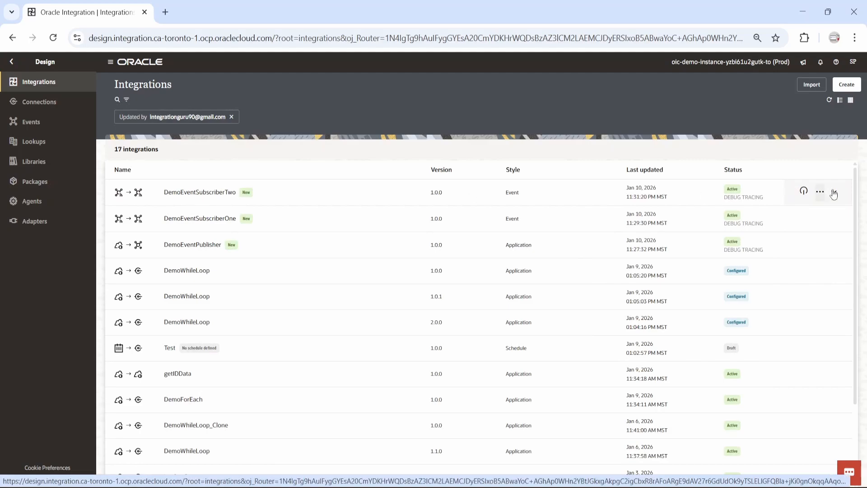
Step: Deactivate DemoEventSubscriberTwo without deleting its event subscription, then return to the top-level navigation
left_click(803, 193)
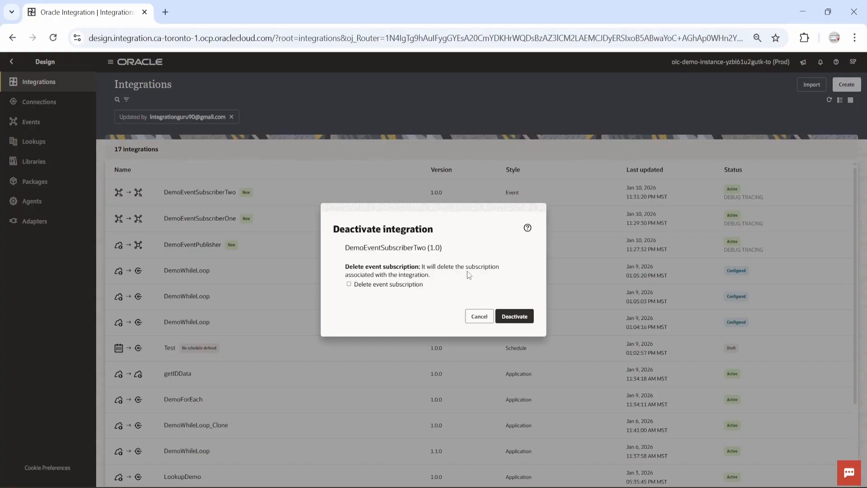
left_click(516, 317)
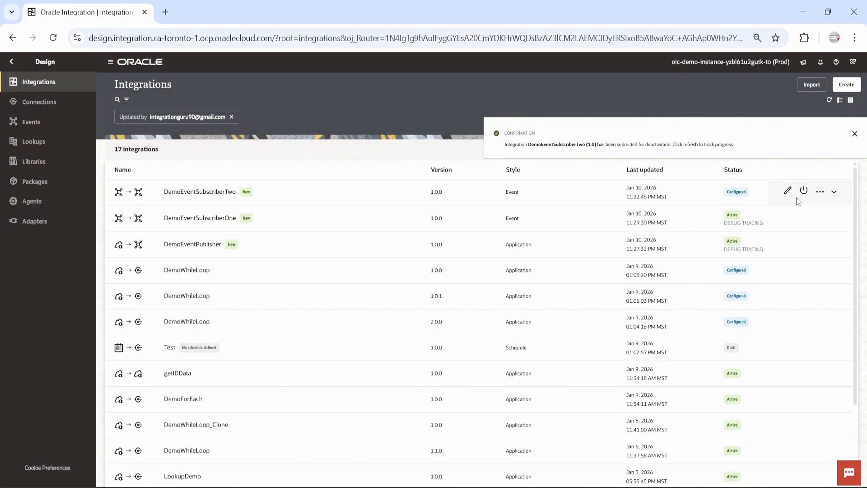
left_click(853, 134)
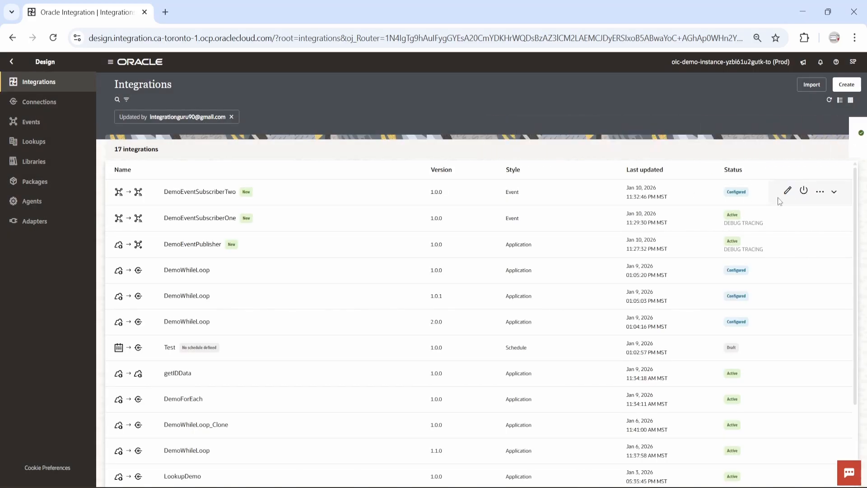
left_click(12, 61)
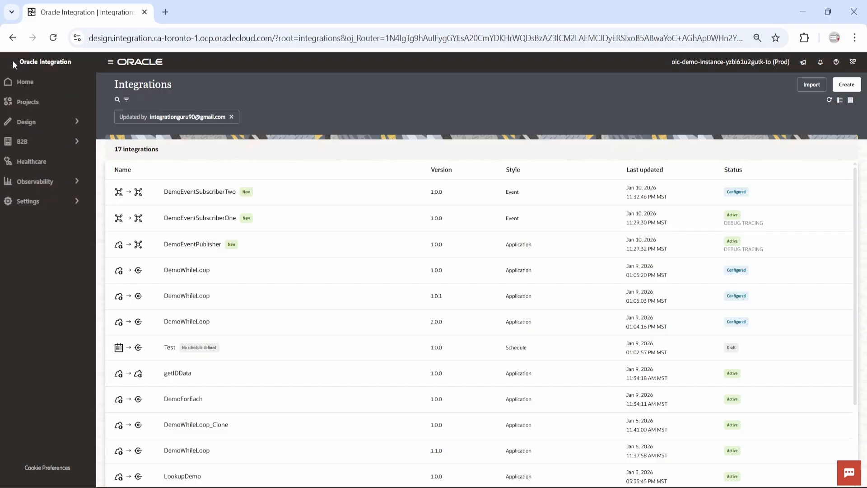
left_click(57, 180)
left_click(45, 122)
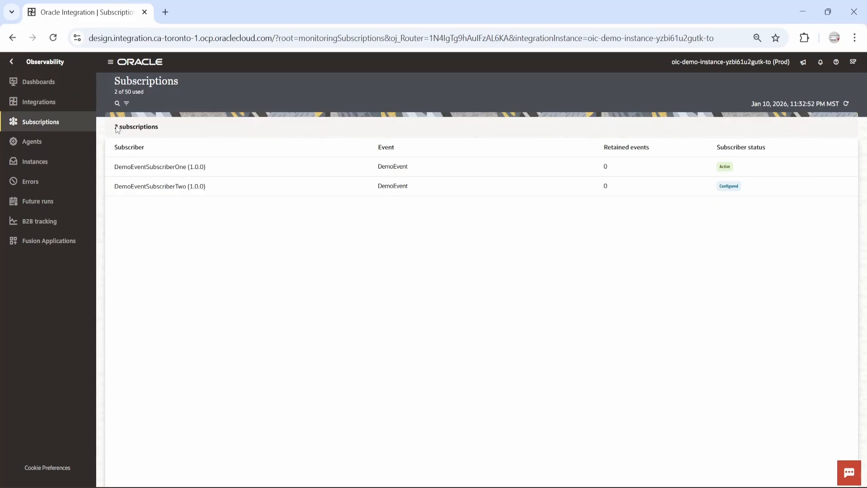
left_click_drag(115, 126, 188, 126)
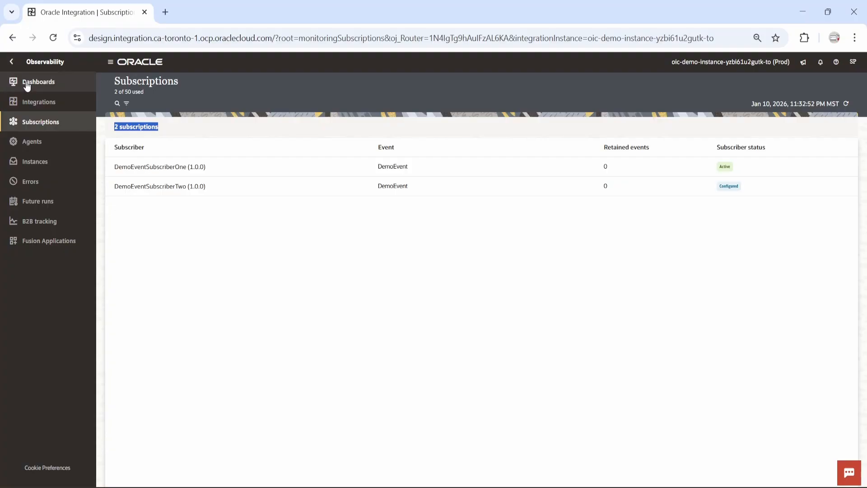
left_click(11, 61)
left_click(56, 123)
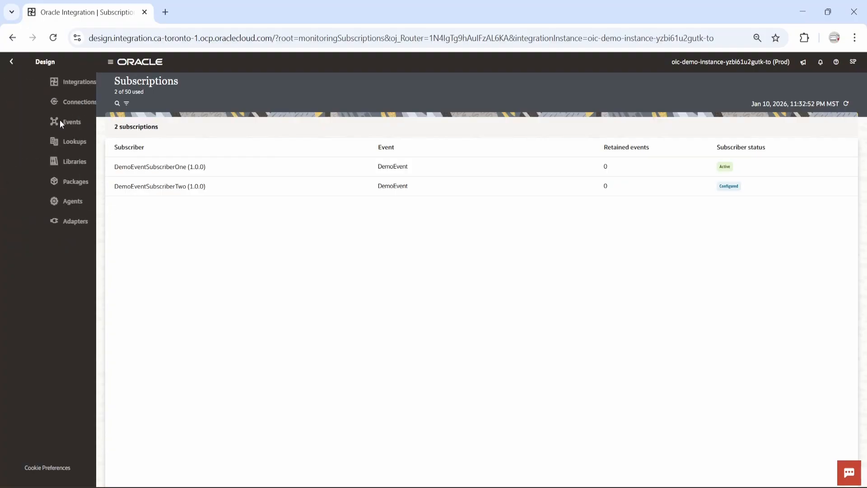
left_click(50, 84)
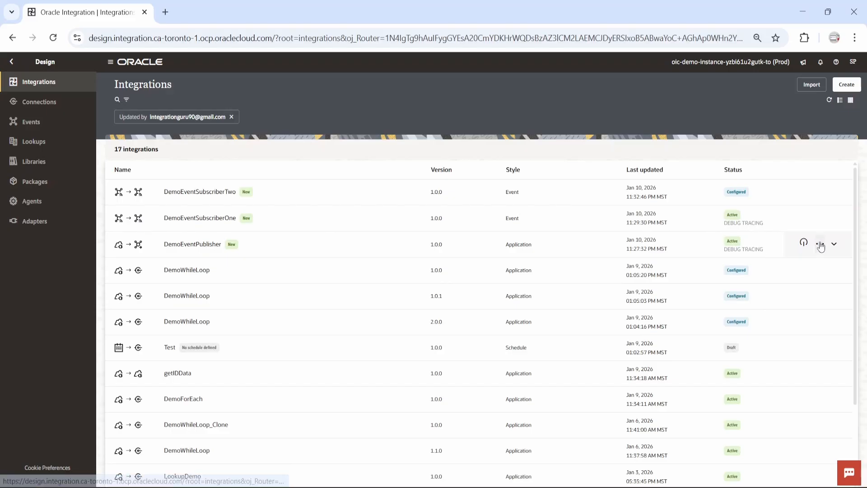
Step: Test-run DemoEventPublisher again with a different name URI parameter value
left_click(821, 246)
left_click(773, 325)
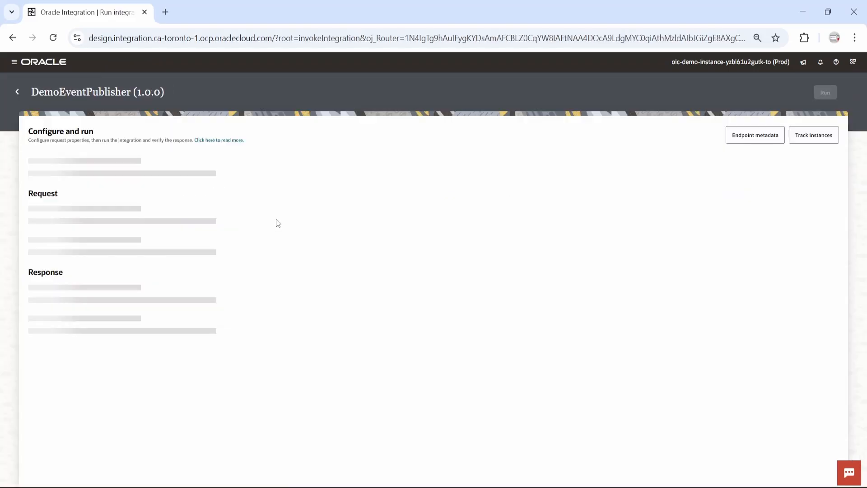
left_click(178, 227)
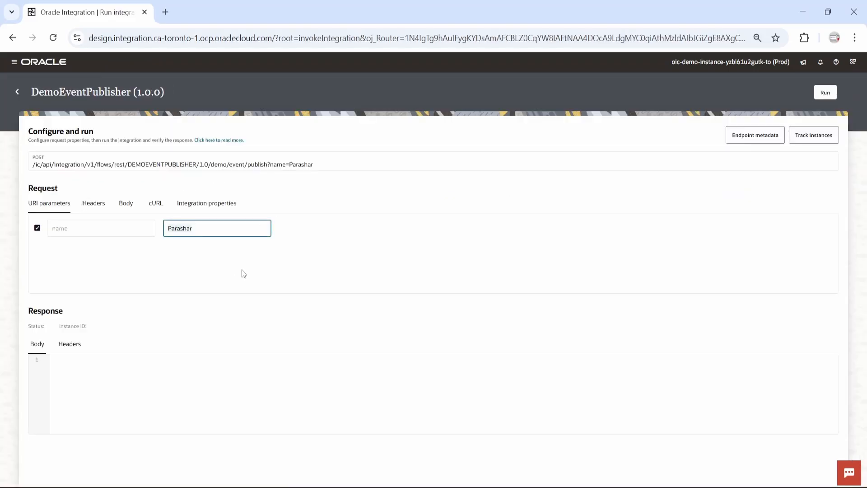
key("ctrl+a")
type("James")
left_click(406, 262)
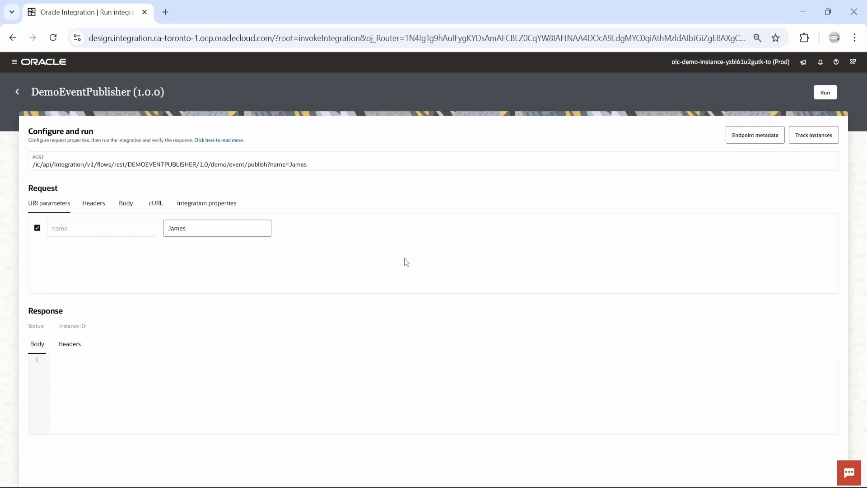
left_click(825, 92)
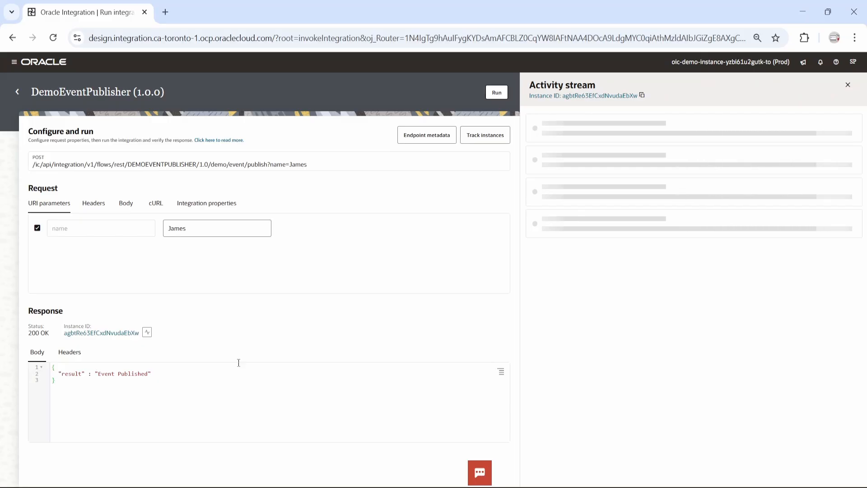
Step: Go back from the integrations list to the monitoring sections
left_click(17, 91)
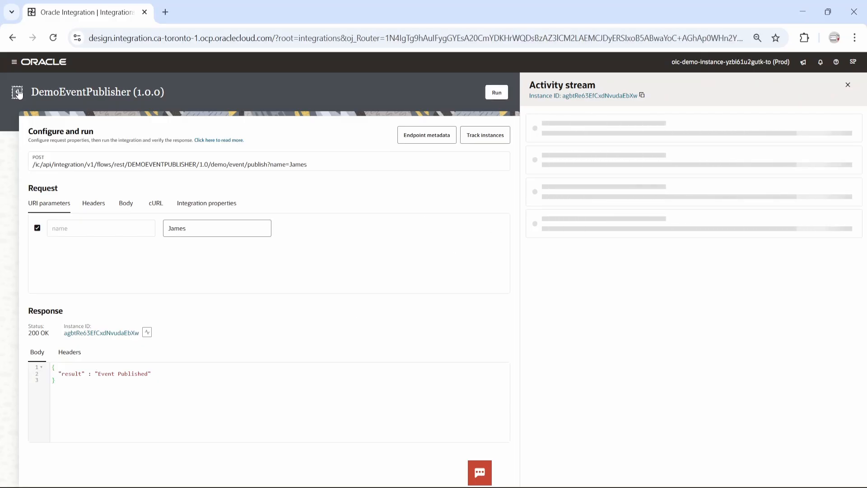
left_click(8, 64)
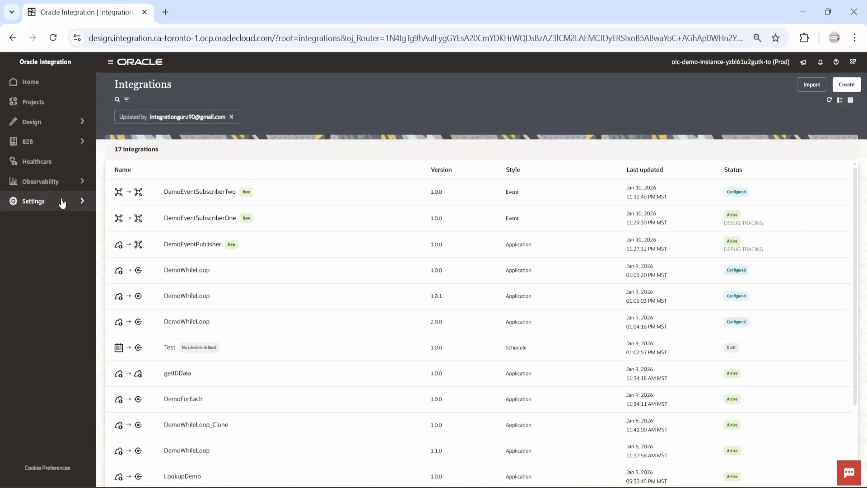
left_click(66, 182)
left_click(38, 163)
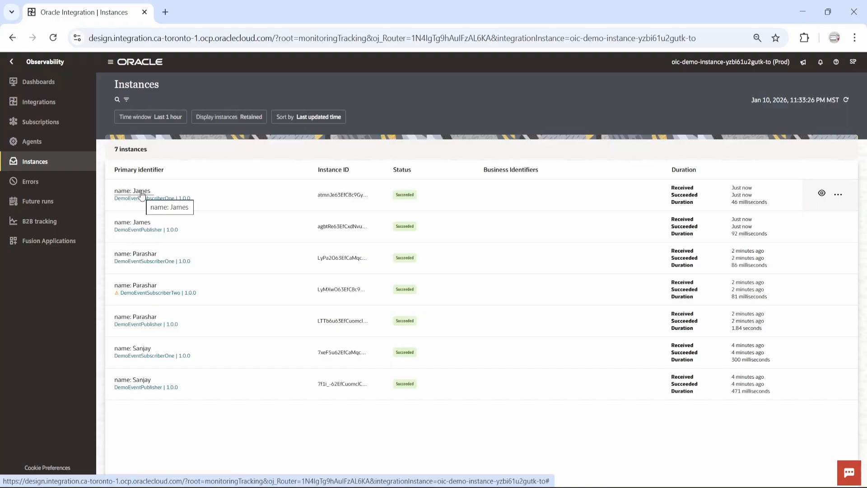
left_click(50, 121)
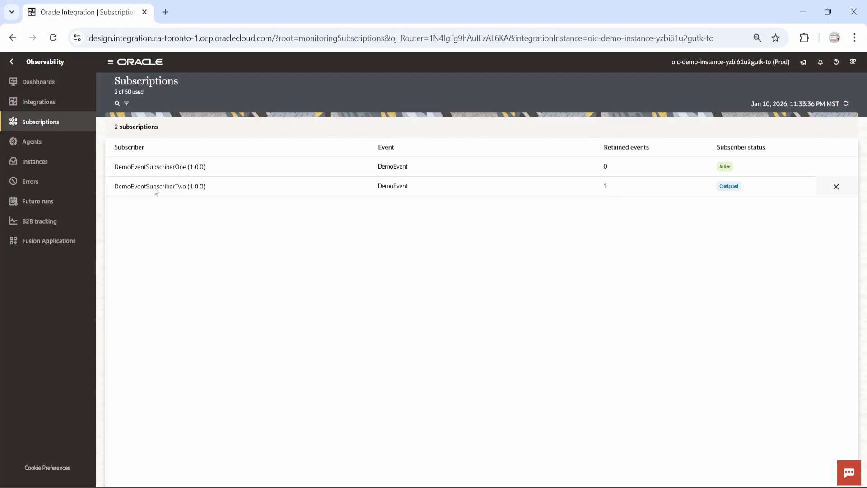
mouse_move(155, 189)
left_click(11, 62)
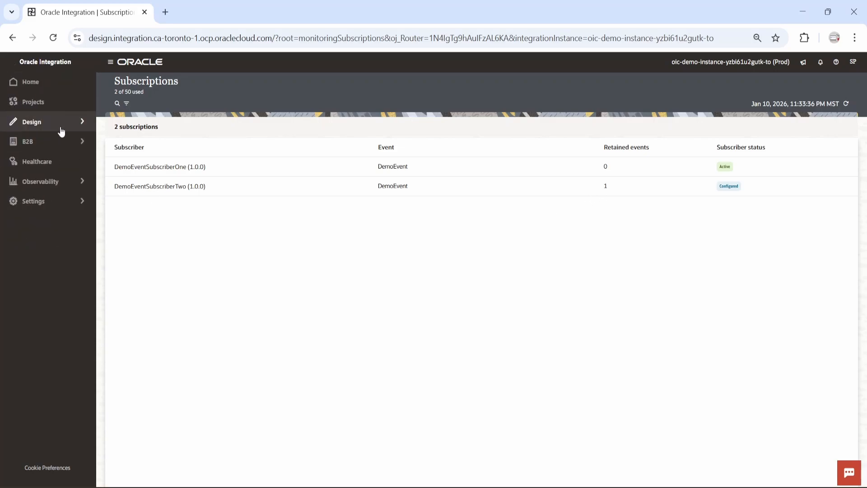
left_click(62, 131)
left_click(42, 87)
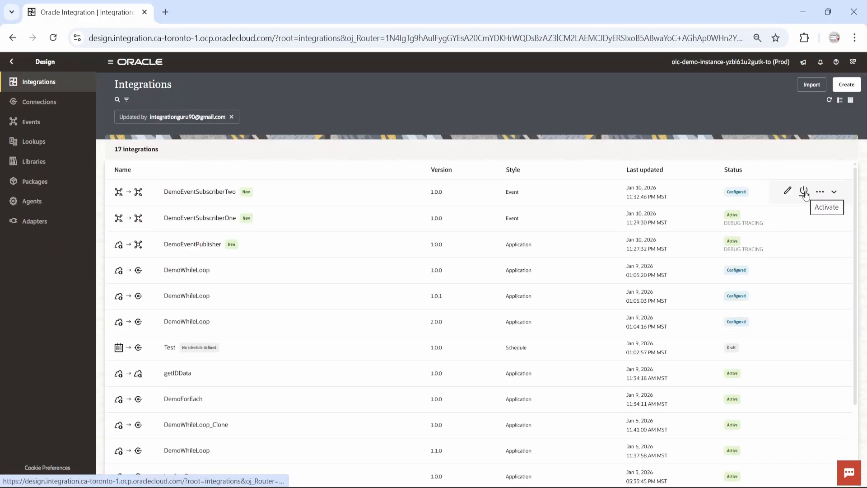
Step: Activate DemoEventSubscriberTwo with Debug tracing and follow the banner link to its instances
left_click(804, 191)
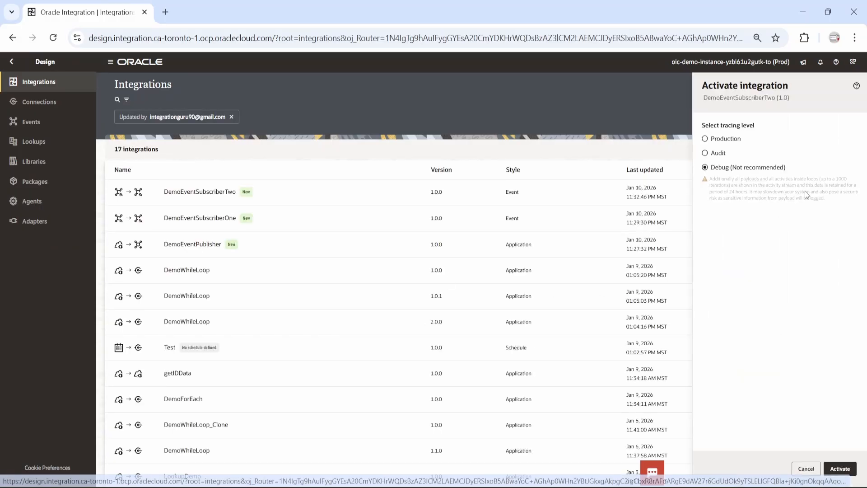
left_click(840, 468)
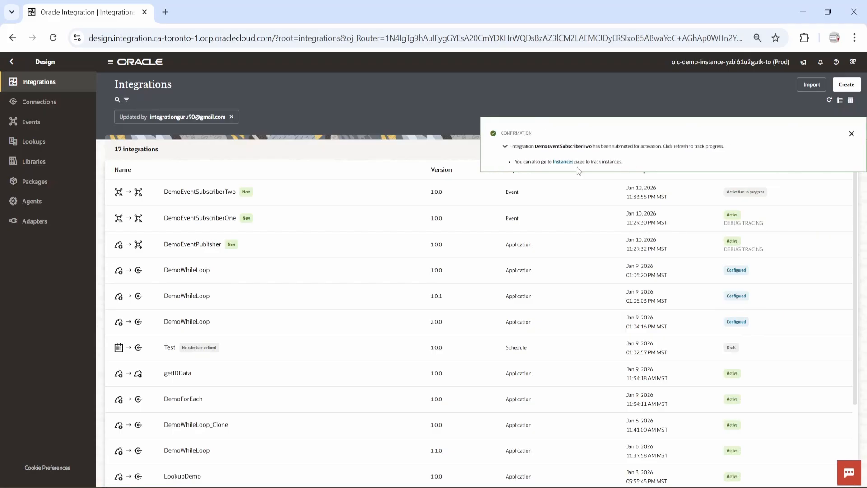
left_click(562, 162)
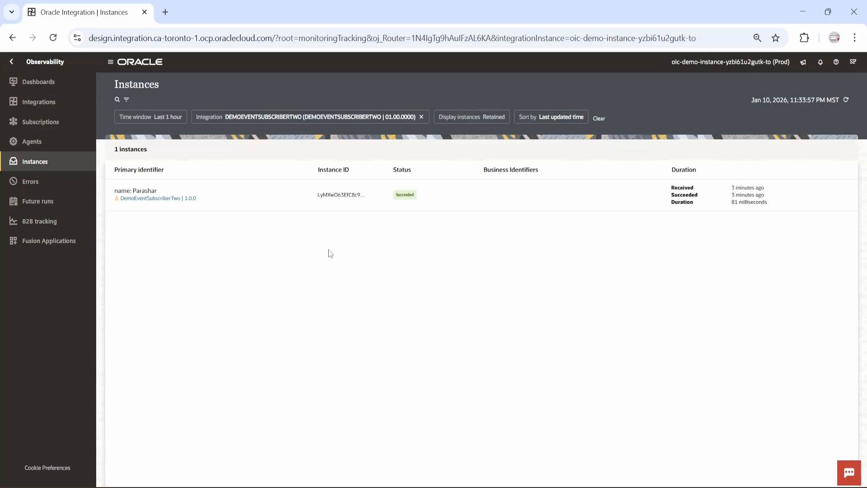
Step: Refresh the Instances page, then check the Subscriptions page for both subscribers' status and retained events
left_click(846, 100)
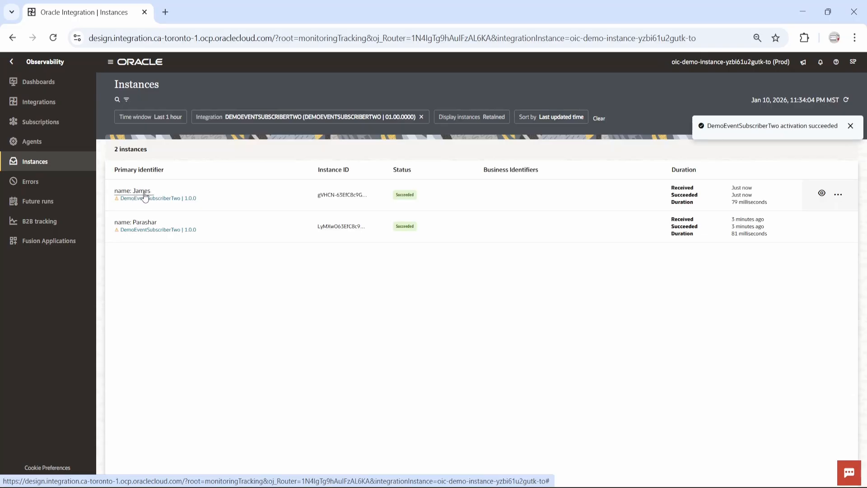
left_click(45, 121)
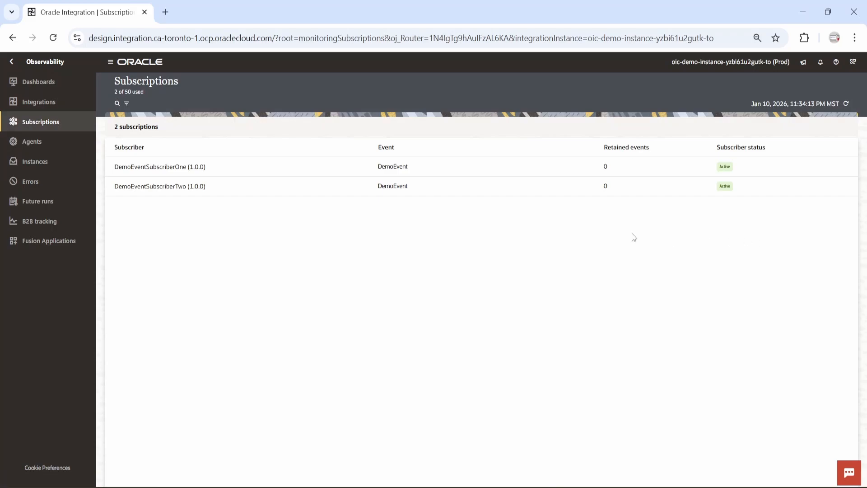